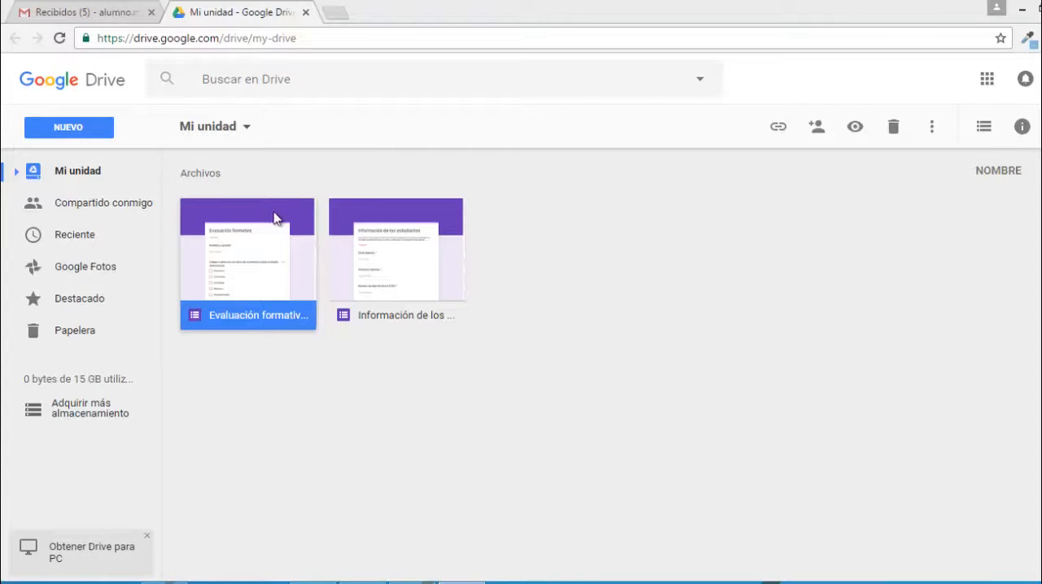
# Create a new Google Forms form in Drive and title it "Evaluación diagnóstica".
pyautogui.click(97, 132)
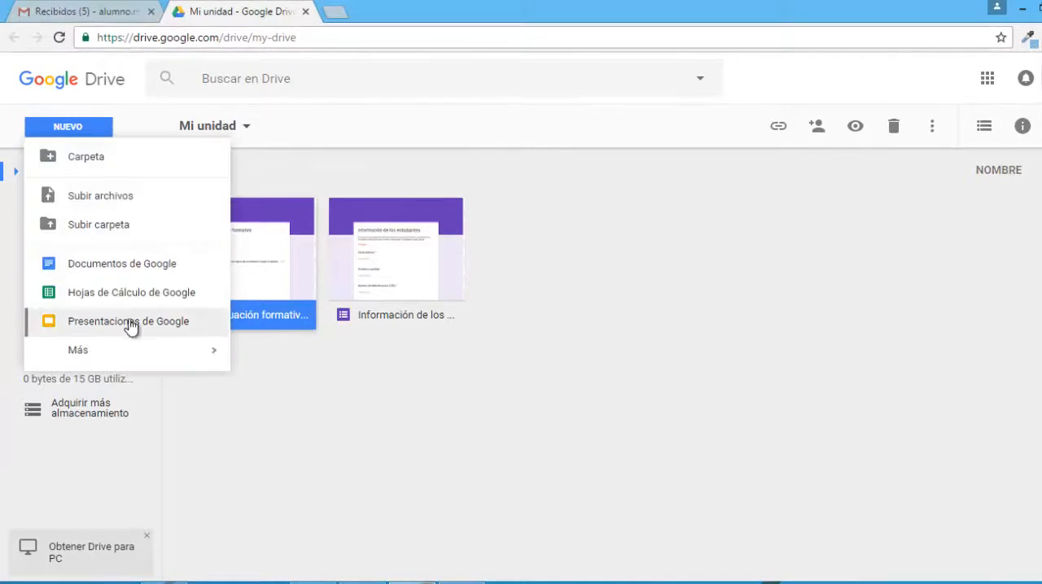
pyautogui.moveTo(146, 349)
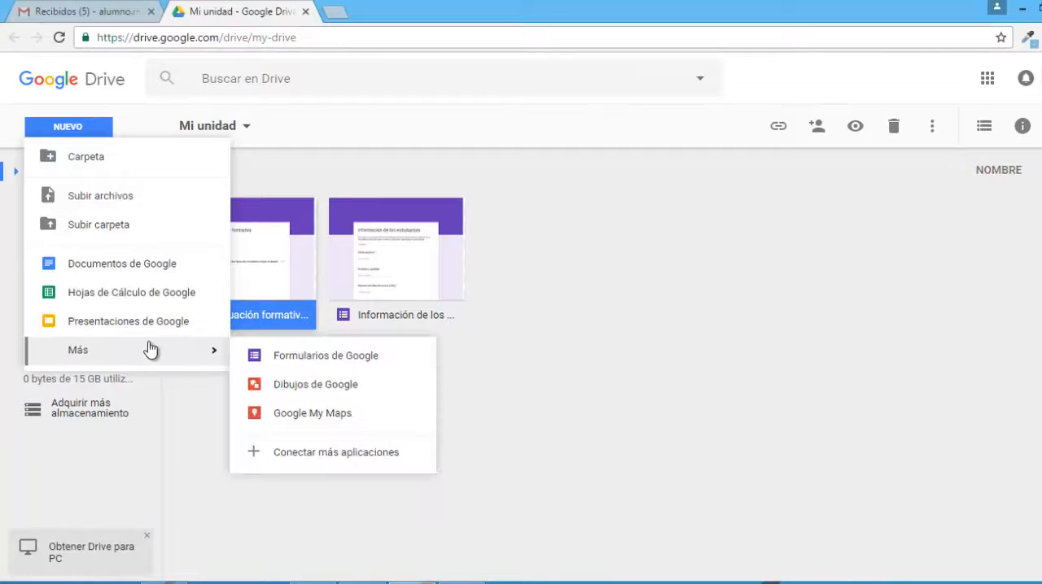
pyautogui.click(295, 364)
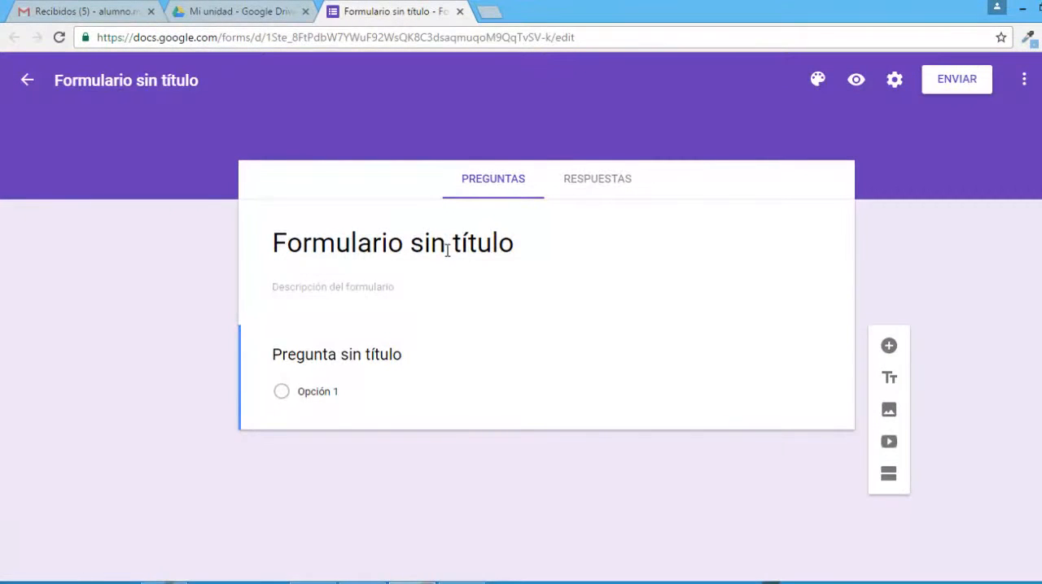
pyautogui.click(449, 248)
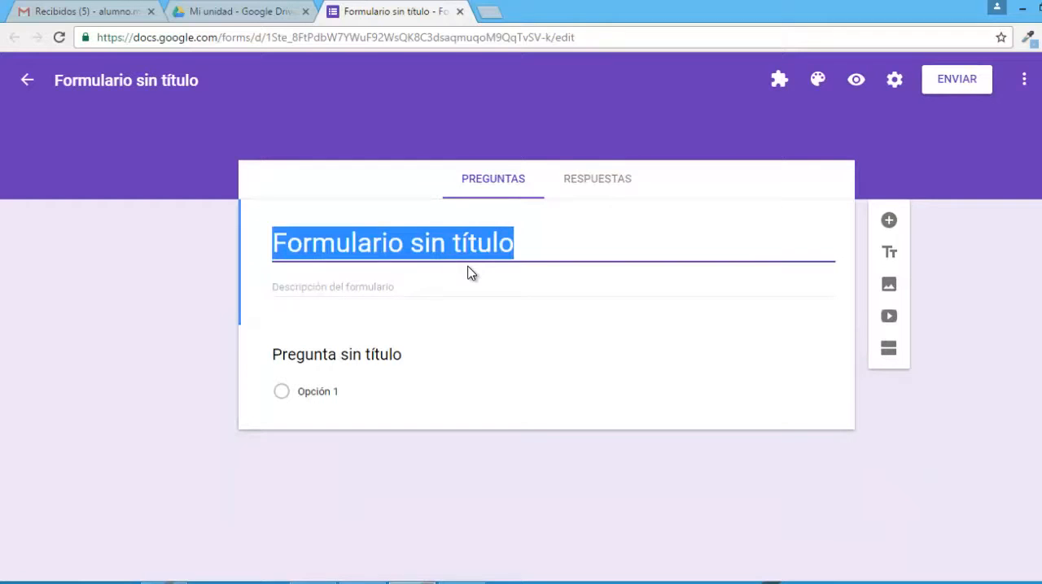
pyautogui.write('Evaluación diagnóstica')
pyautogui.click(479, 321)
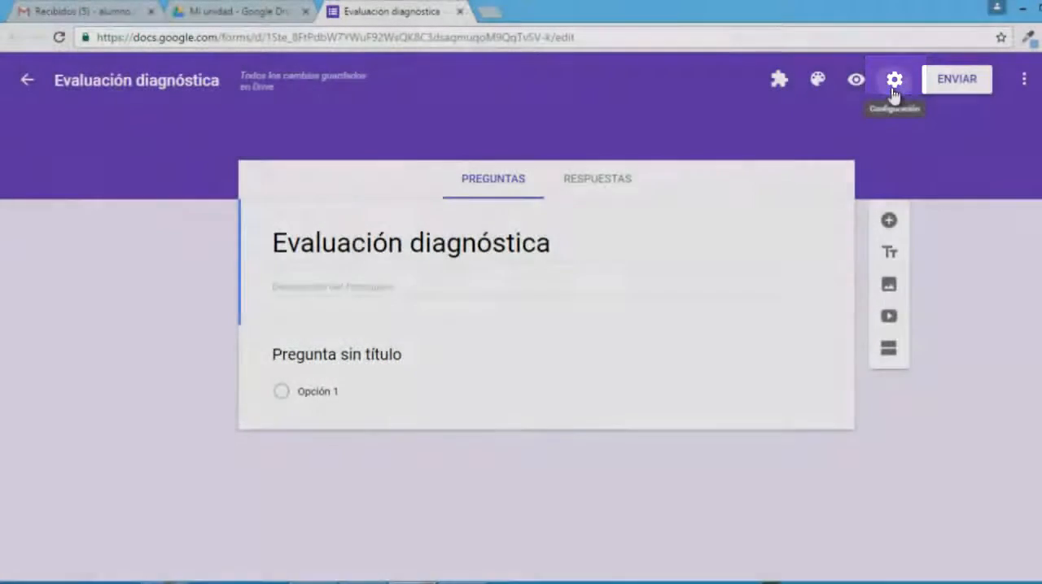
# Convert the form into a self-assessment test in its settings and review the options for publishing grades and what respondents can see.
pyautogui.click(894, 80)
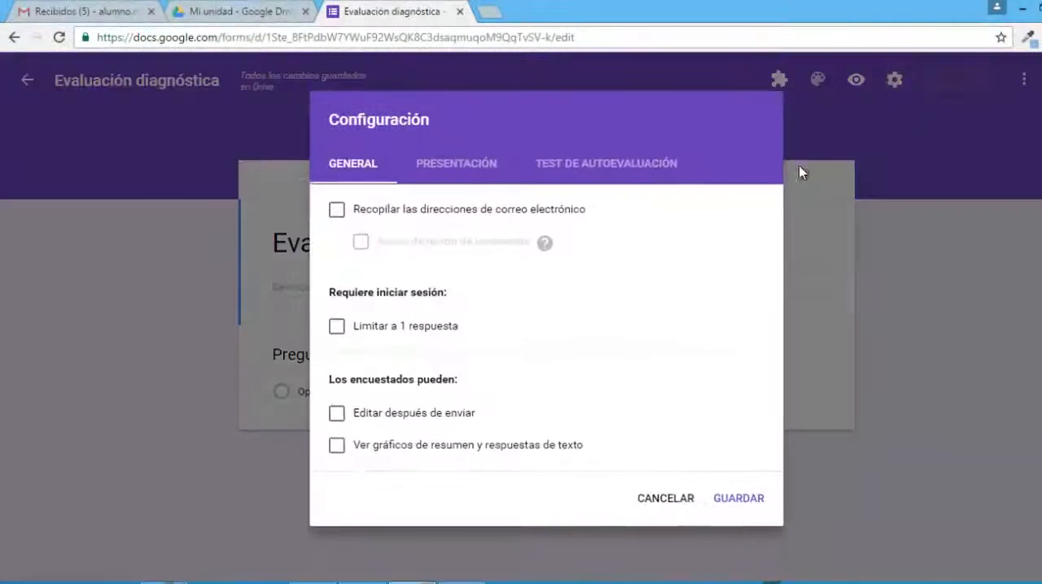
pyautogui.click(626, 167)
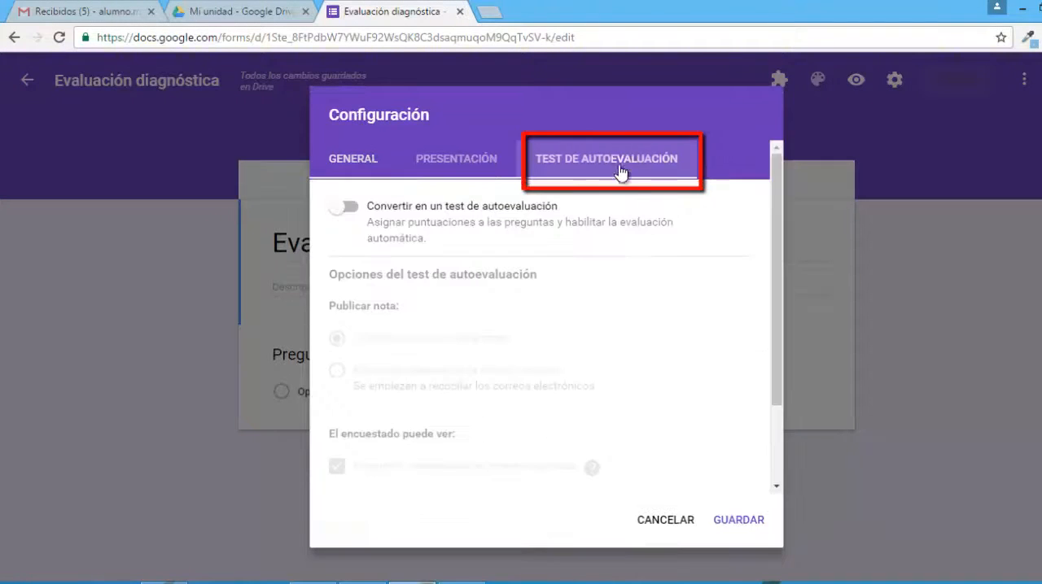
pyautogui.click(357, 211)
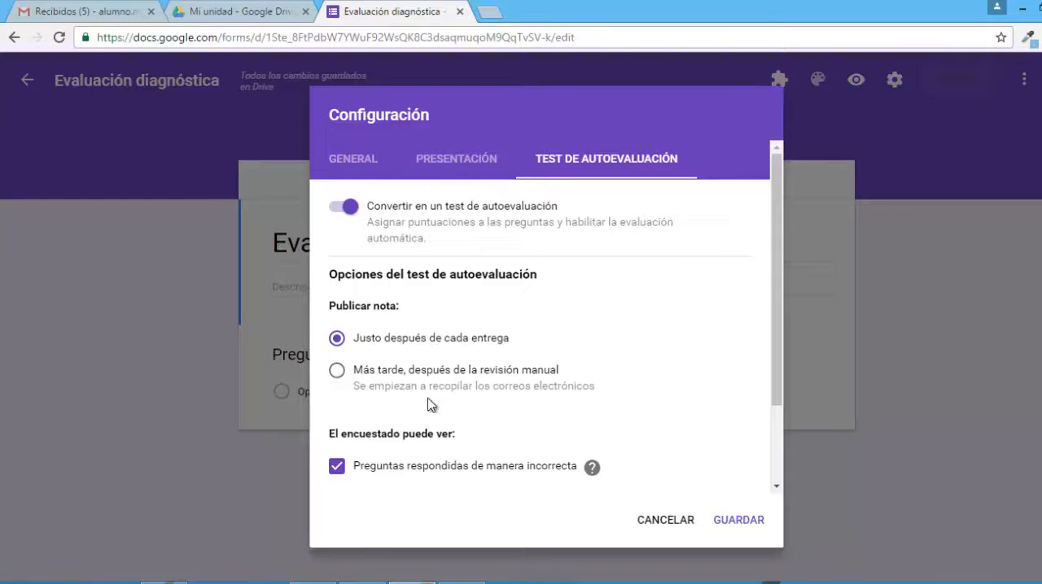
pyautogui.scroll(-3, 412, 460)
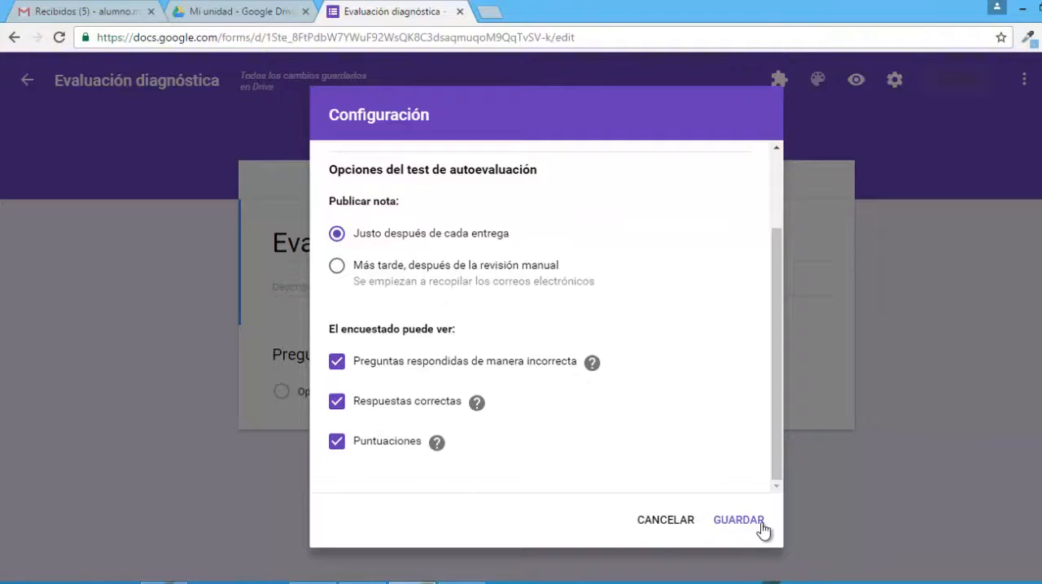
pyautogui.scroll(3, 570, 342)
# Enable collecting respondents' email addresses in the general settings and save the configuration.
pyautogui.click(452, 164)
pyautogui.click(363, 171)
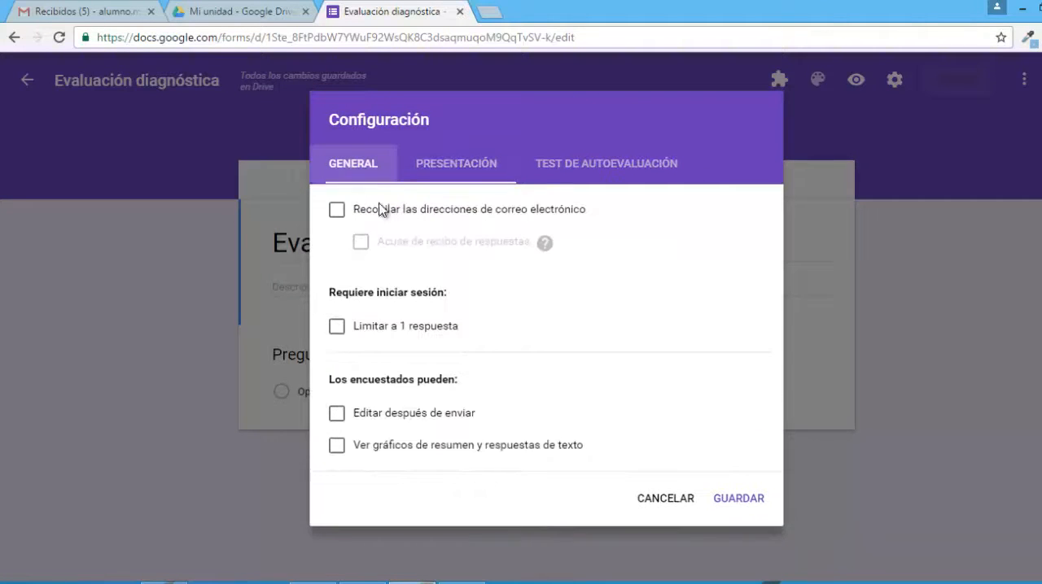
pyautogui.click(337, 212)
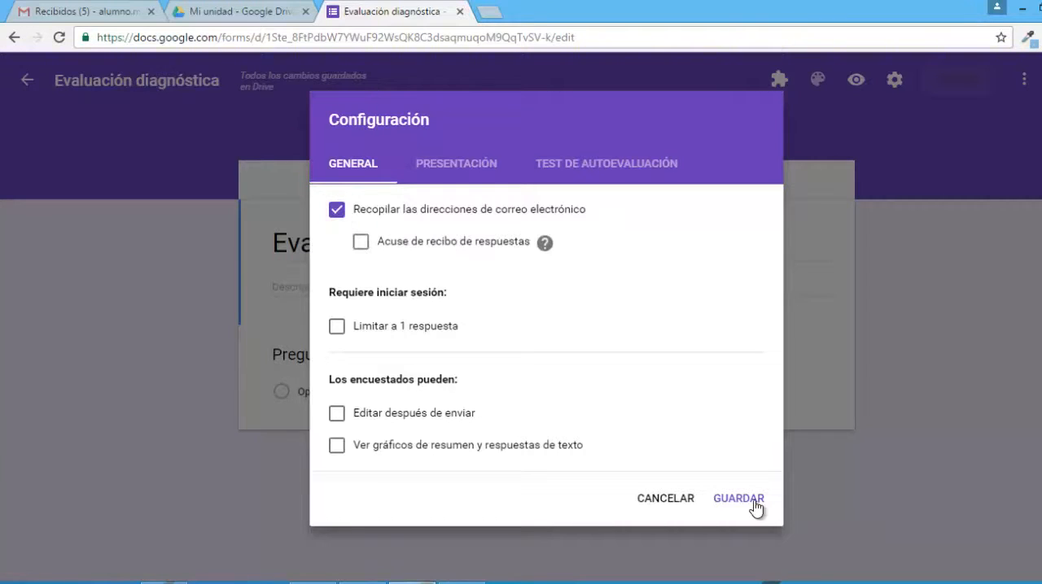
pyautogui.click(738, 500)
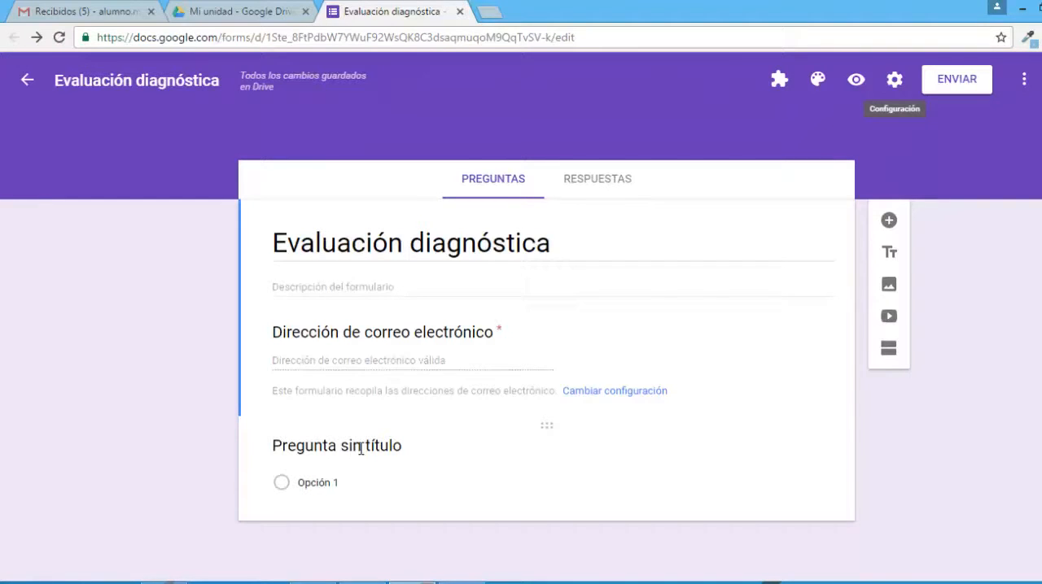
# Make the first question a short-answer (Respuesta corta) question titled "Nombre y apellido".
pyautogui.click(722, 449)
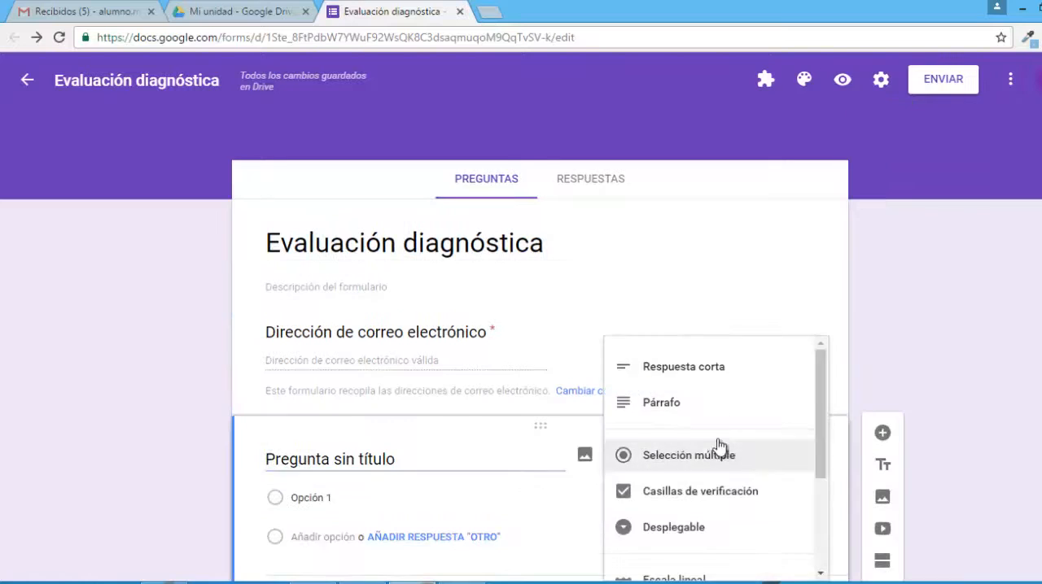
pyautogui.click(661, 368)
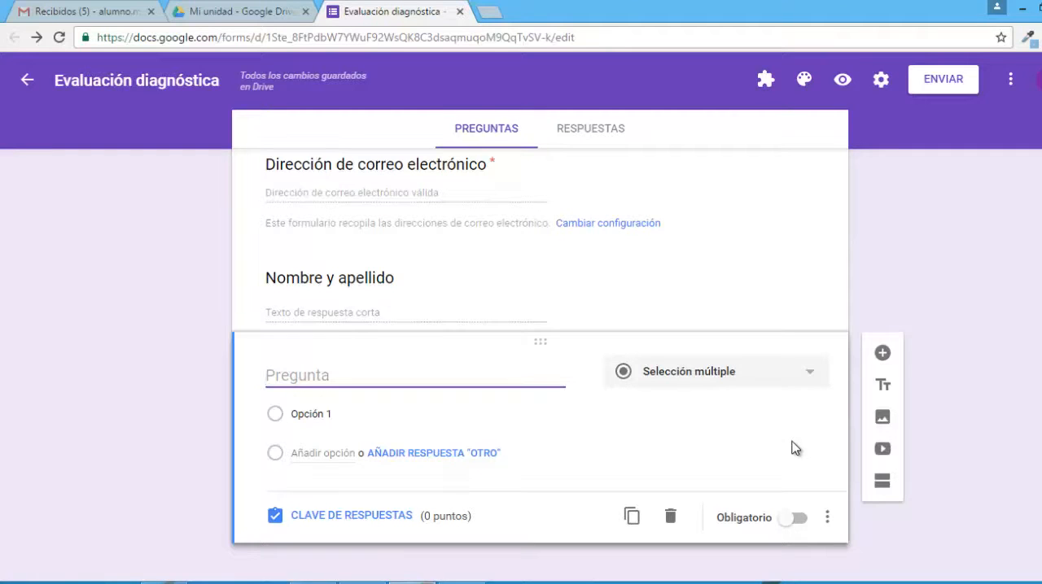
# Set the new question's type to "Cuadrícula de varias opciones" and name its two columns "Verdadero" and "Falso".
pyautogui.click(783, 379)
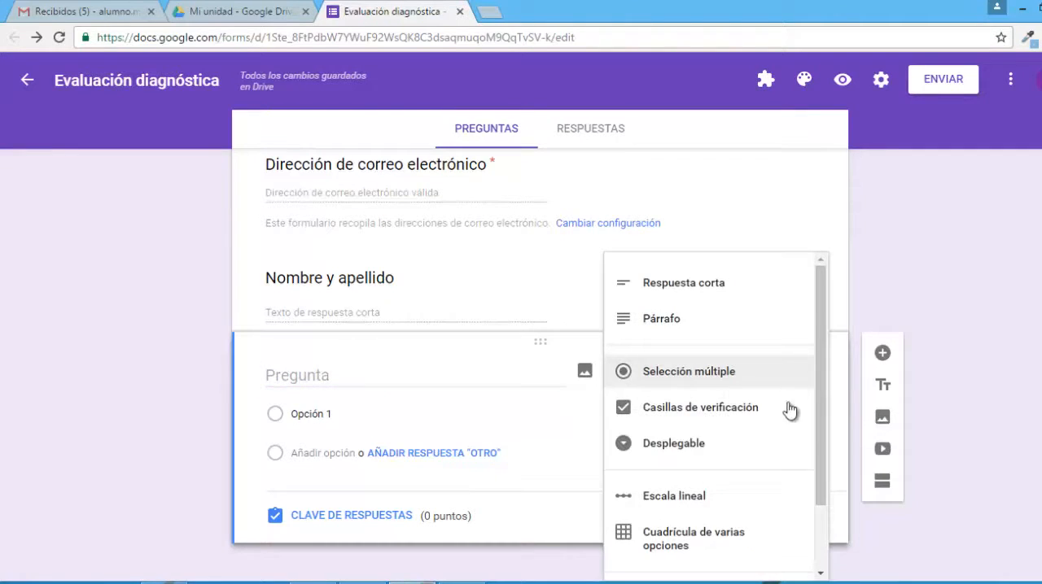
pyautogui.click(738, 552)
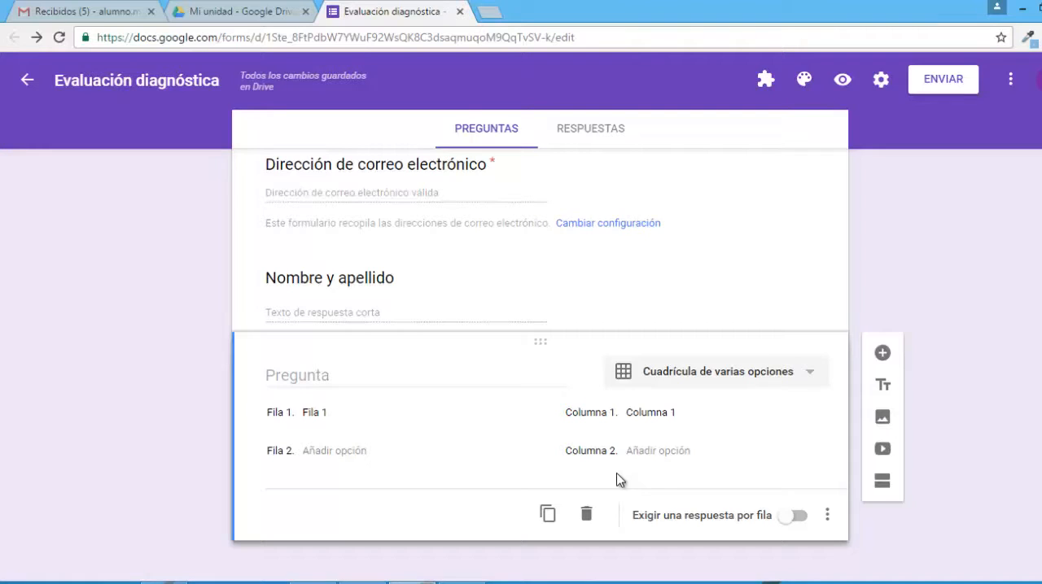
pyautogui.click(643, 413)
pyautogui.write('Verdadero')
pyautogui.click(663, 450)
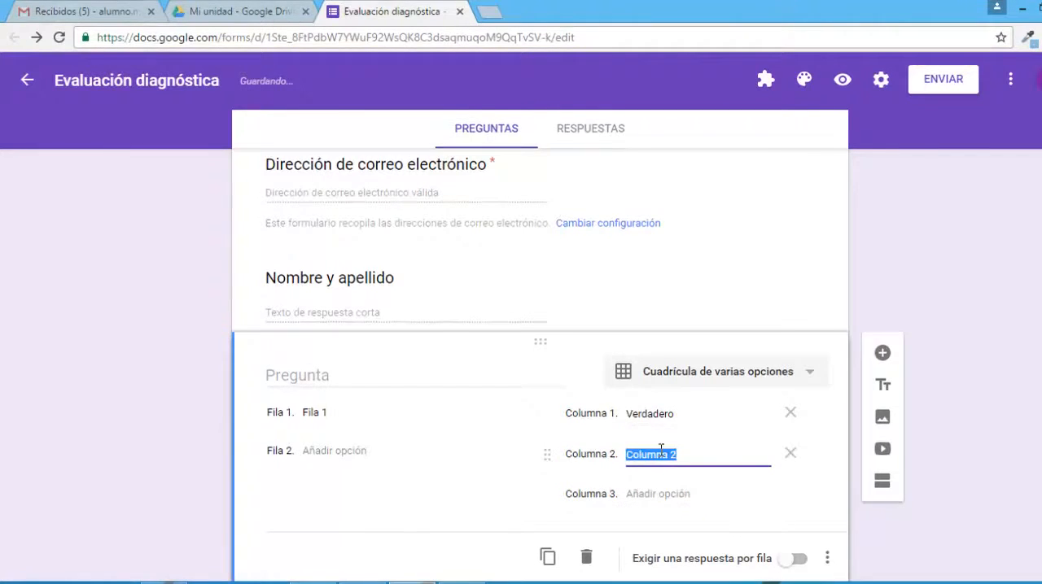
pyautogui.write('Falso')
# Title the grid question "Verdadero y Falso" and add the description "Lee las siguientes afirmaciones e indica cuáles son verdaderas y cuáles falsas".
pyautogui.click(366, 394)
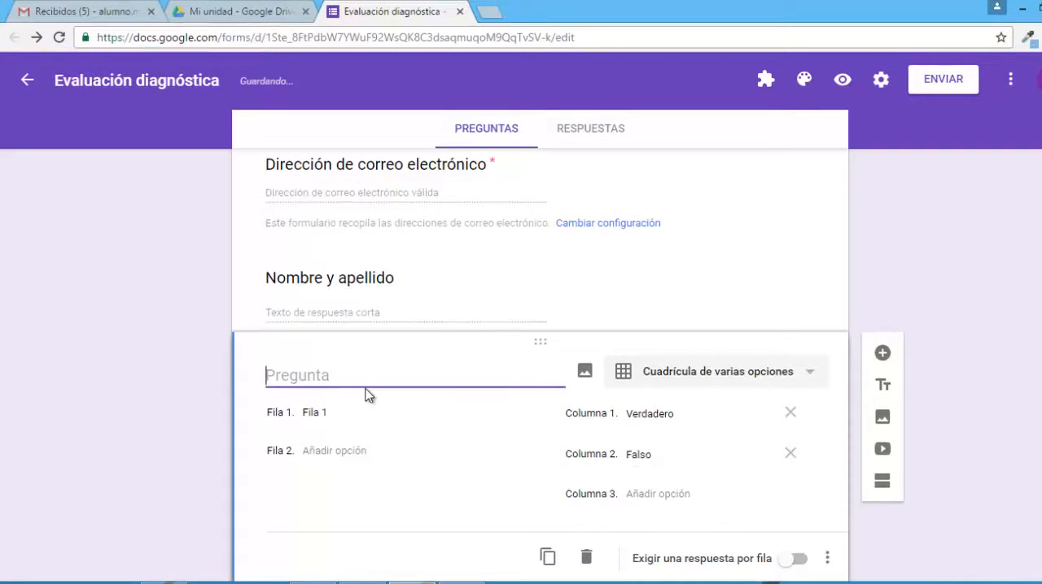
pyautogui.write('Verdadero y Falso')
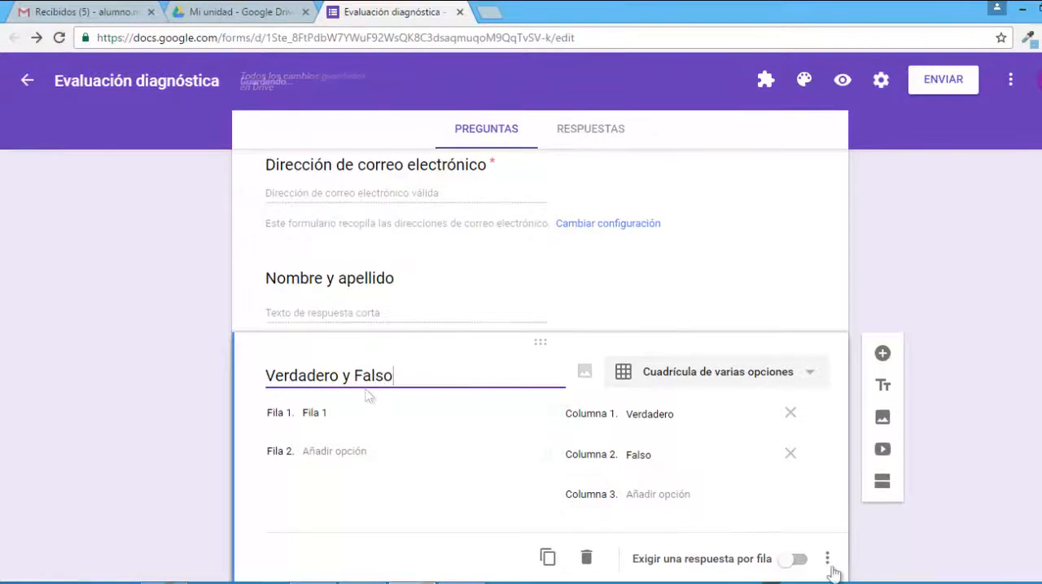
pyautogui.click(827, 559)
pyautogui.click(885, 477)
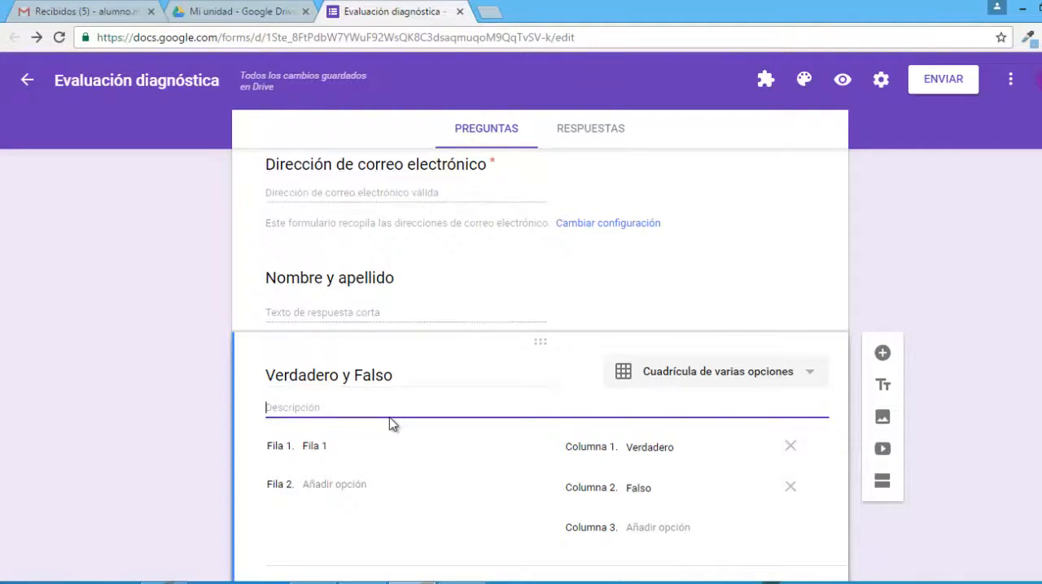
pyautogui.write('Lee las siguientes afirmaciones e indica cuáles son verdaderas y cuáles falsas')
# Fill the grid's three rows with the three statements copied from the open Notepad (Bloc de notas) text, one statement per row.
pyautogui.click(335, 449)
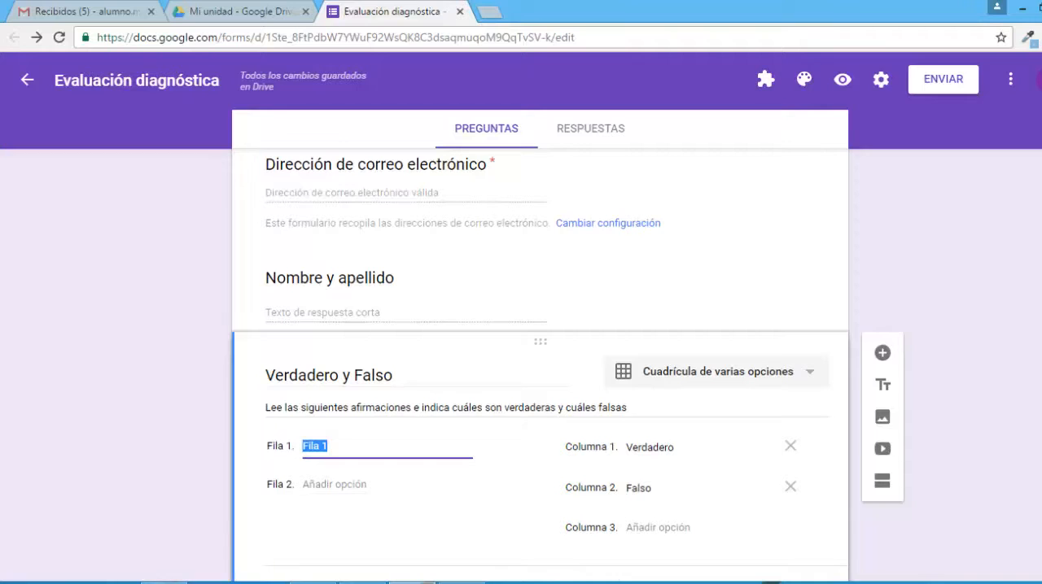
pyautogui.moveTo(165, 583)
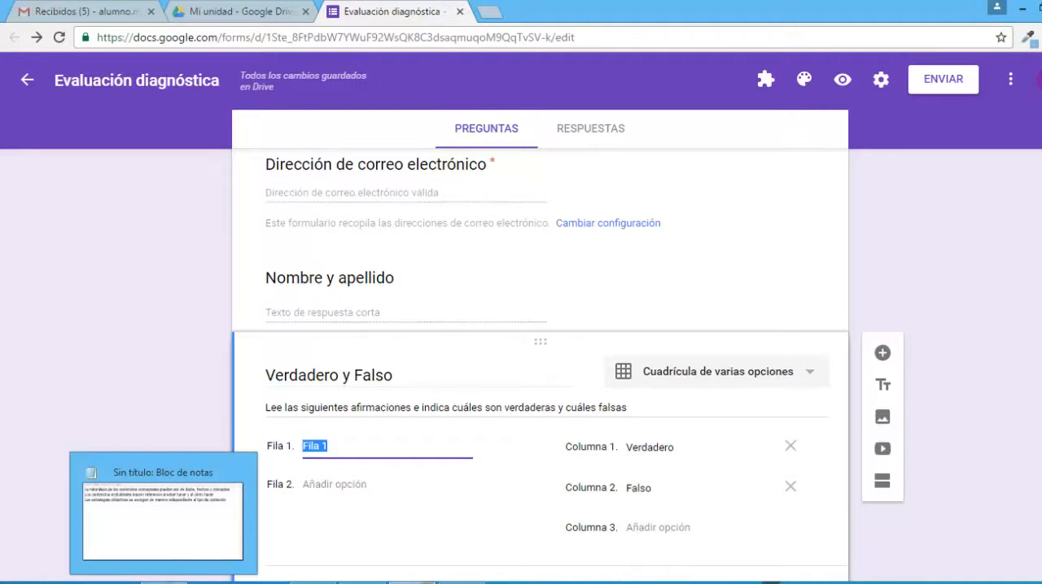
pyautogui.click(165, 582)
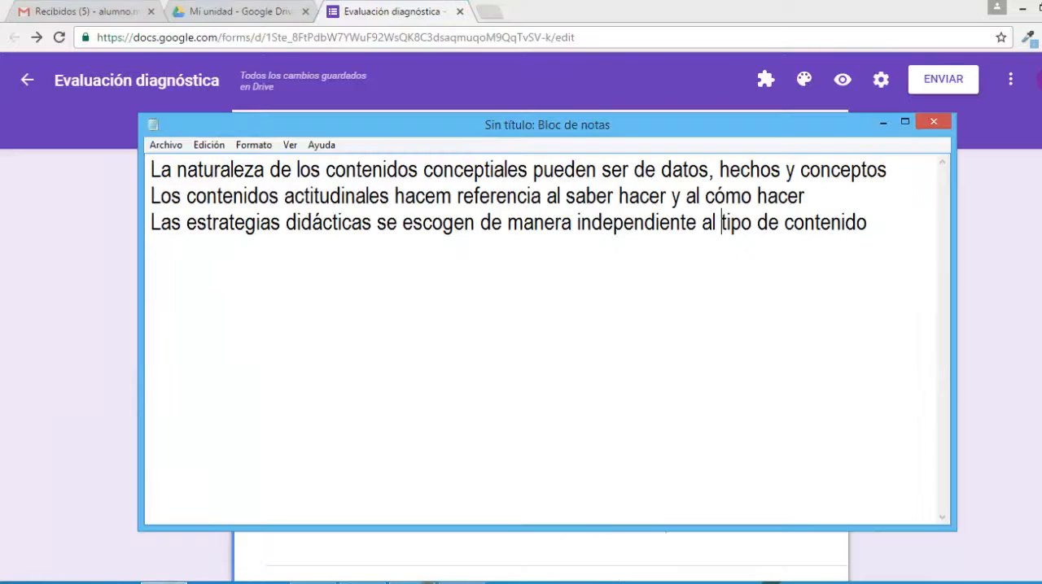
pyautogui.moveTo(154, 169); pyautogui.dragTo(908, 172)
pyautogui.hotkey('ctrl', 'c')
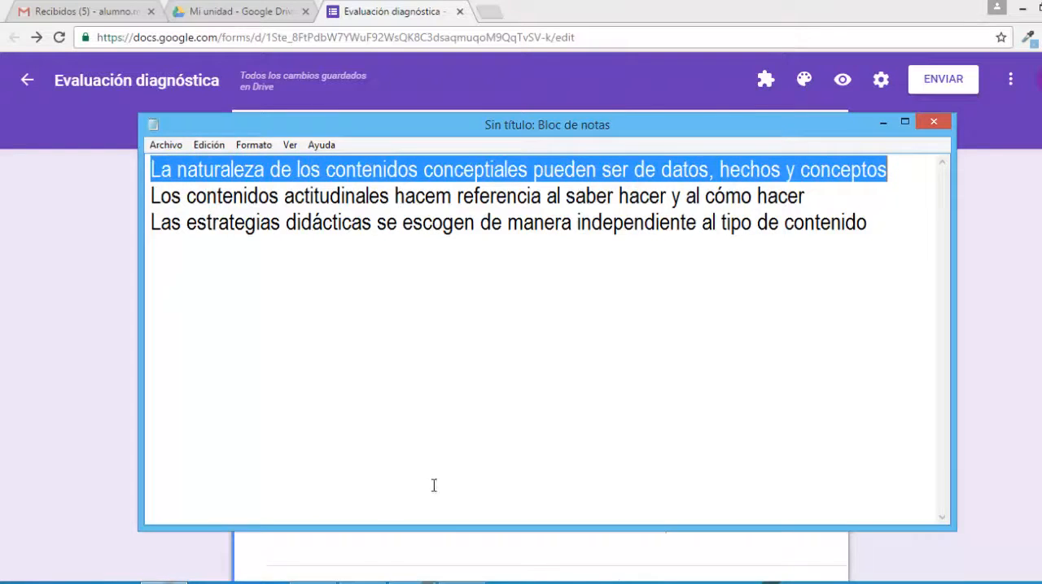
pyautogui.click(361, 565)
pyautogui.click(329, 445)
pyautogui.hotkey('ctrl', 'v')
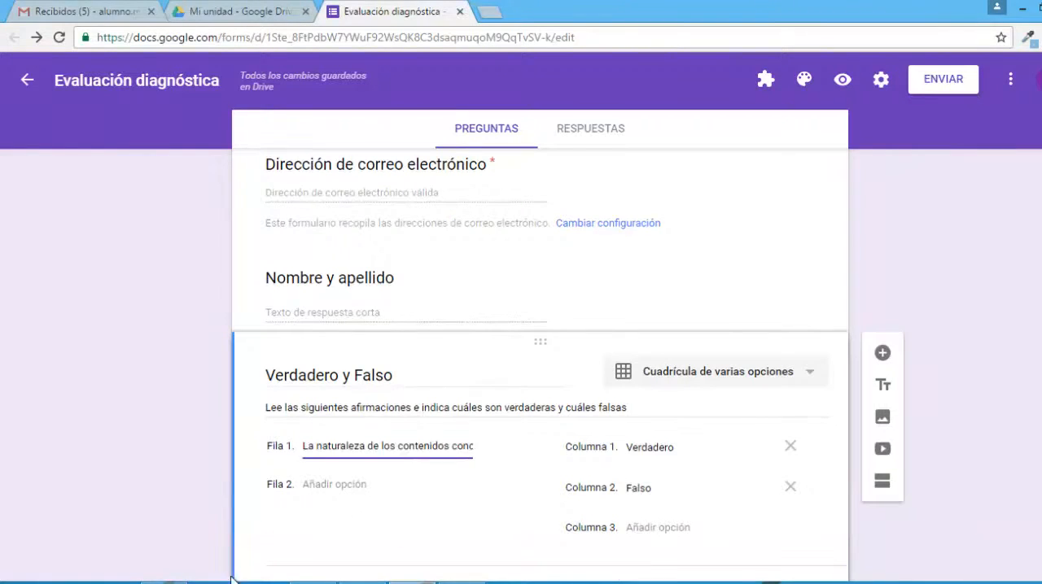
pyautogui.click(165, 583)
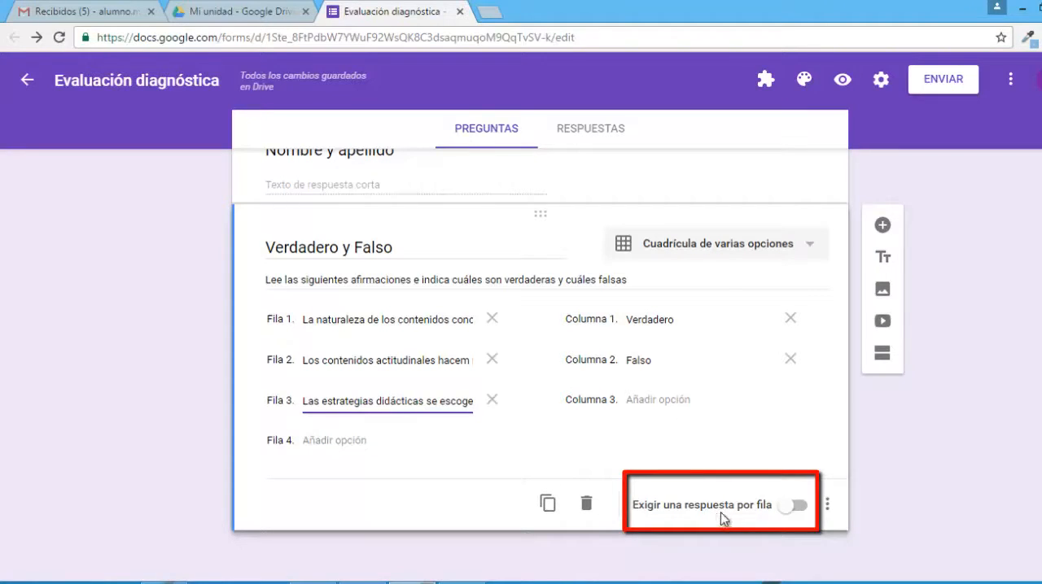
# Require one response per row in the grid question, preview the form and return to the editor.
pyautogui.click(797, 507)
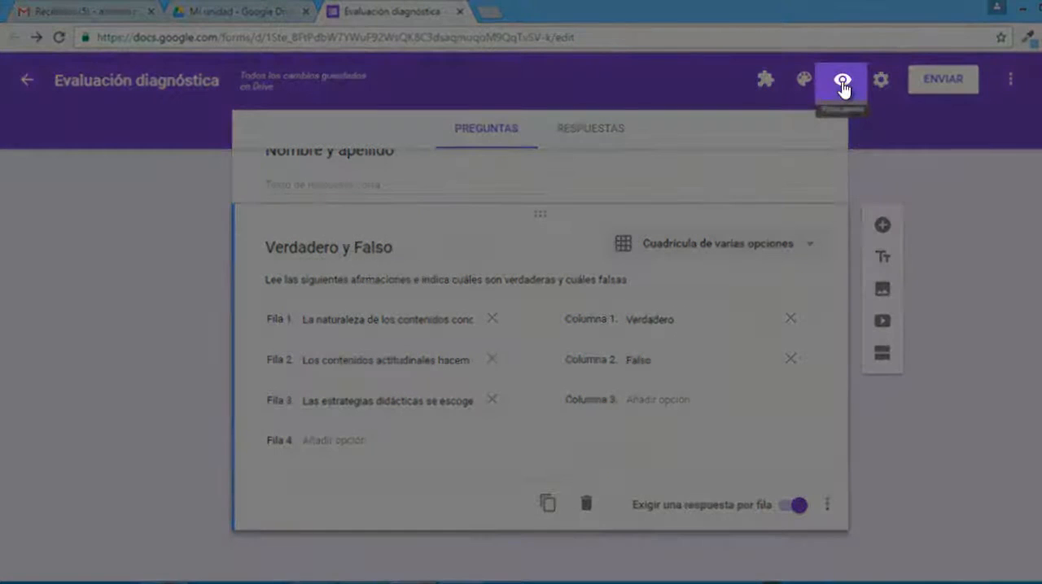
pyautogui.click(843, 85)
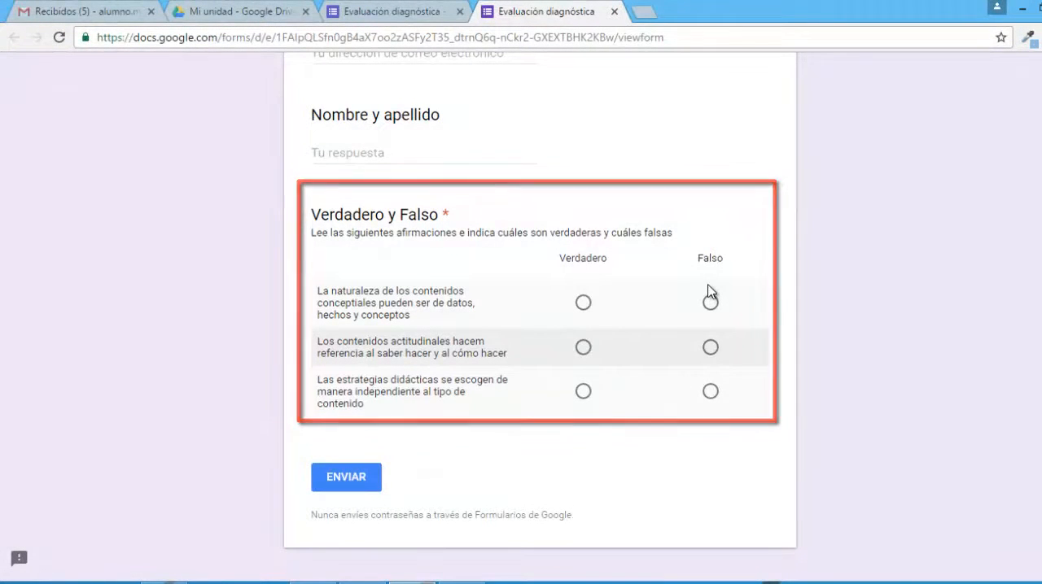
pyautogui.hotkey('ctrl', 'w')
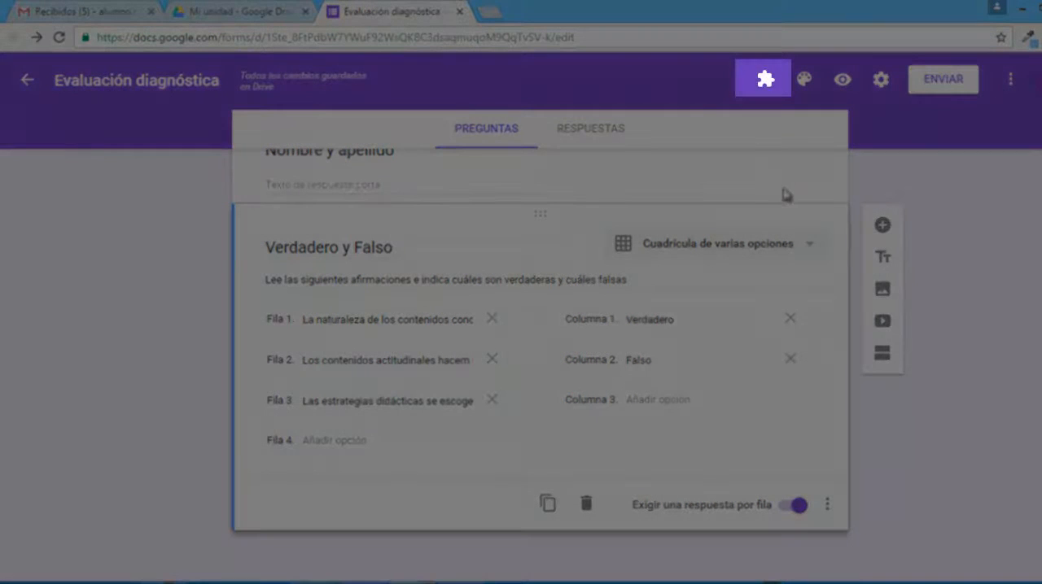
# Use formRecycler to insert the question "Indique cuáles son los tipos de contenidos según el diseño instruccional" from the "Evaluación formativa" form.
pyautogui.click(766, 81)
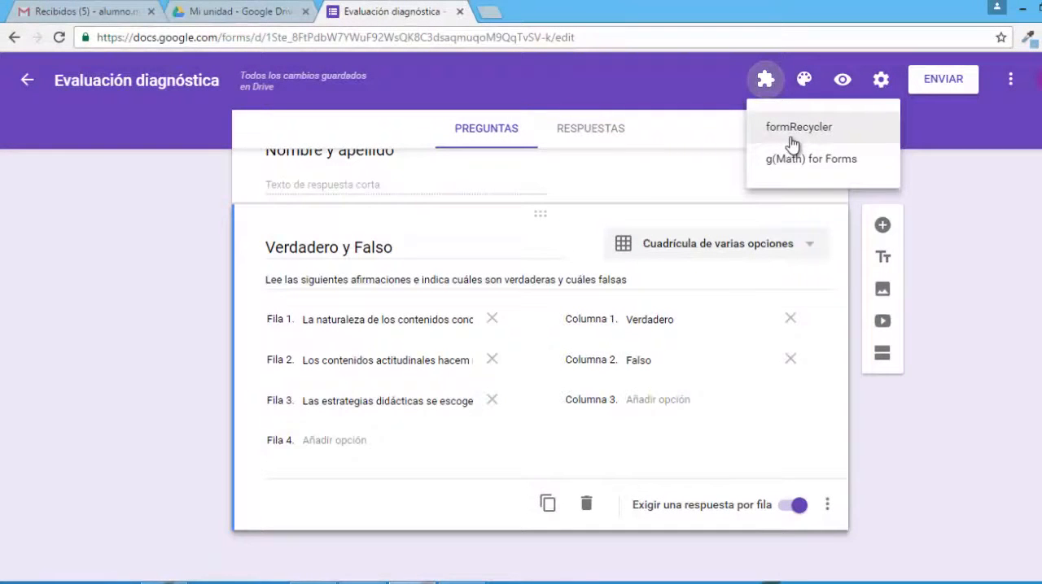
pyautogui.click(841, 136)
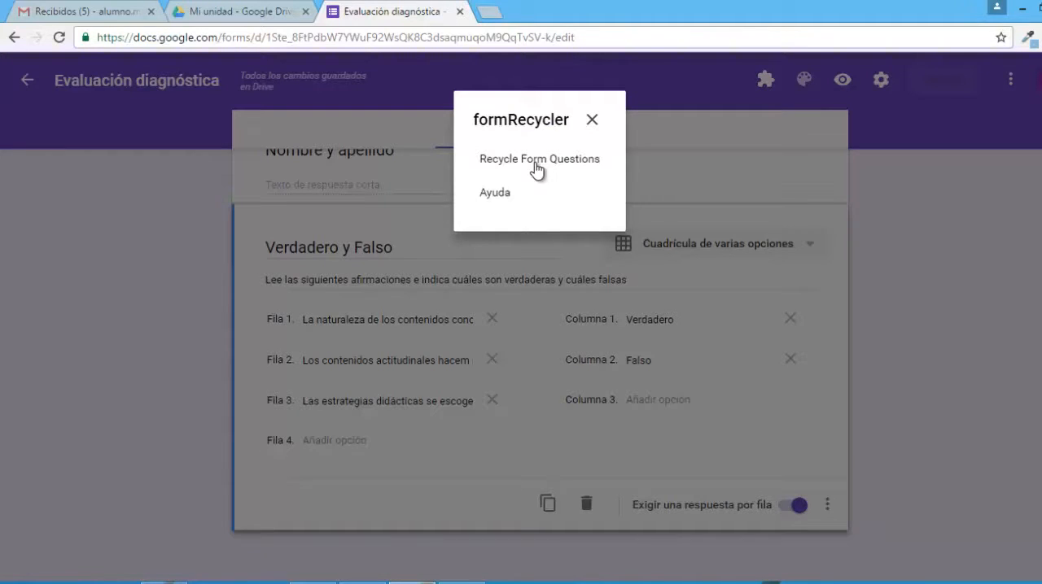
pyautogui.click(536, 160)
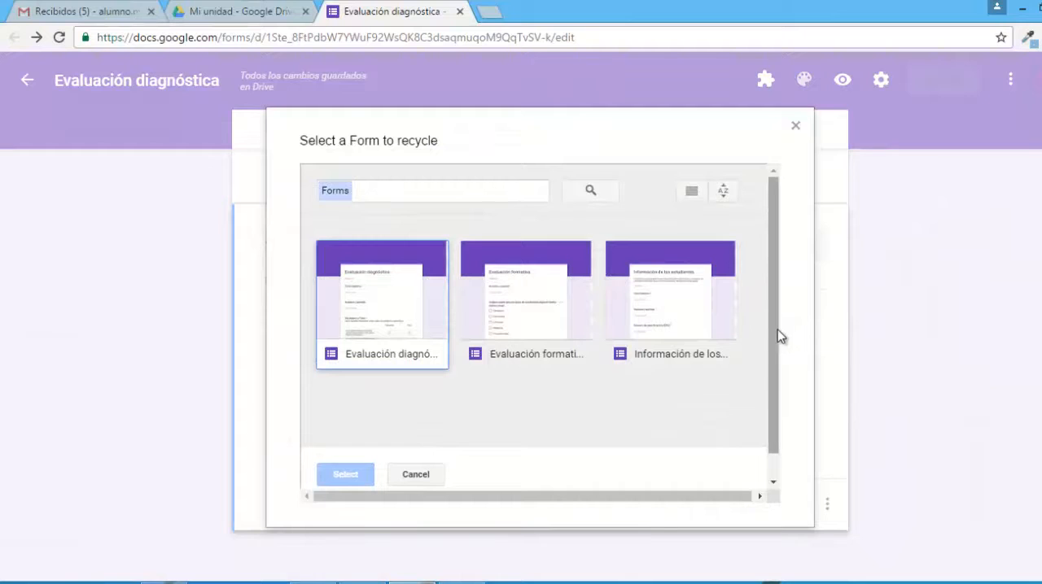
pyautogui.click(539, 330)
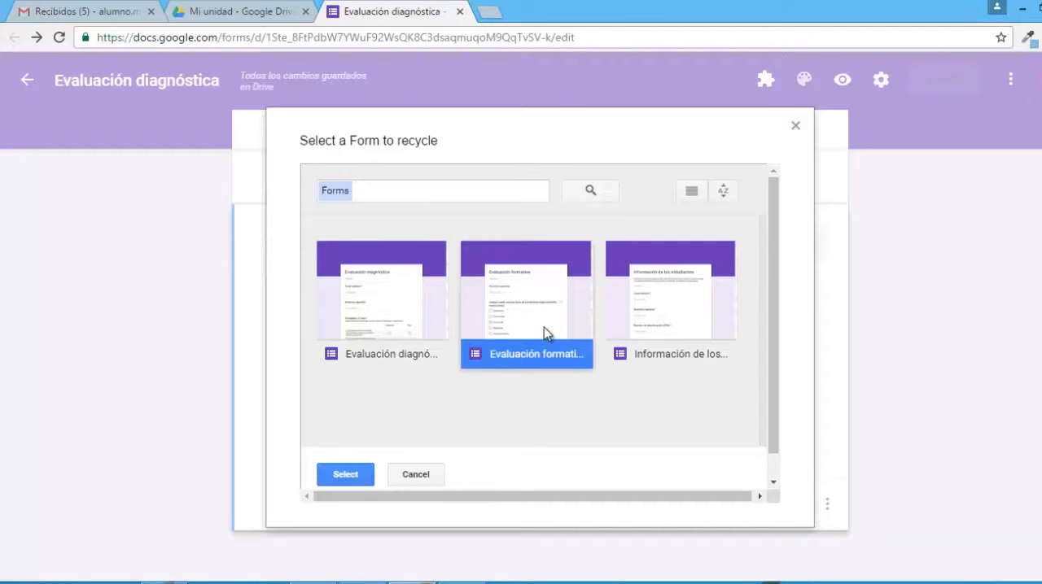
pyautogui.click(362, 480)
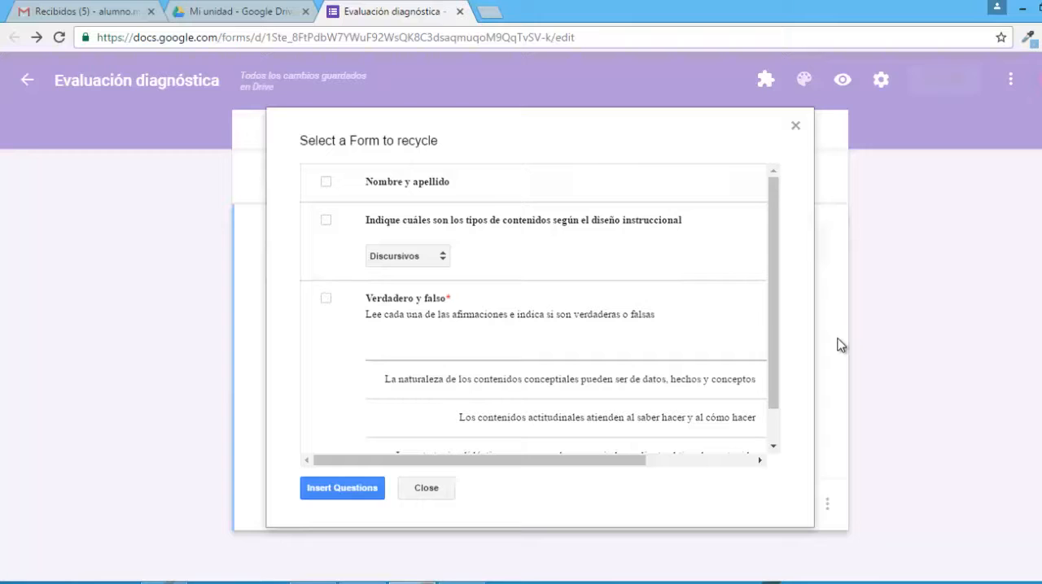
pyautogui.click(326, 221)
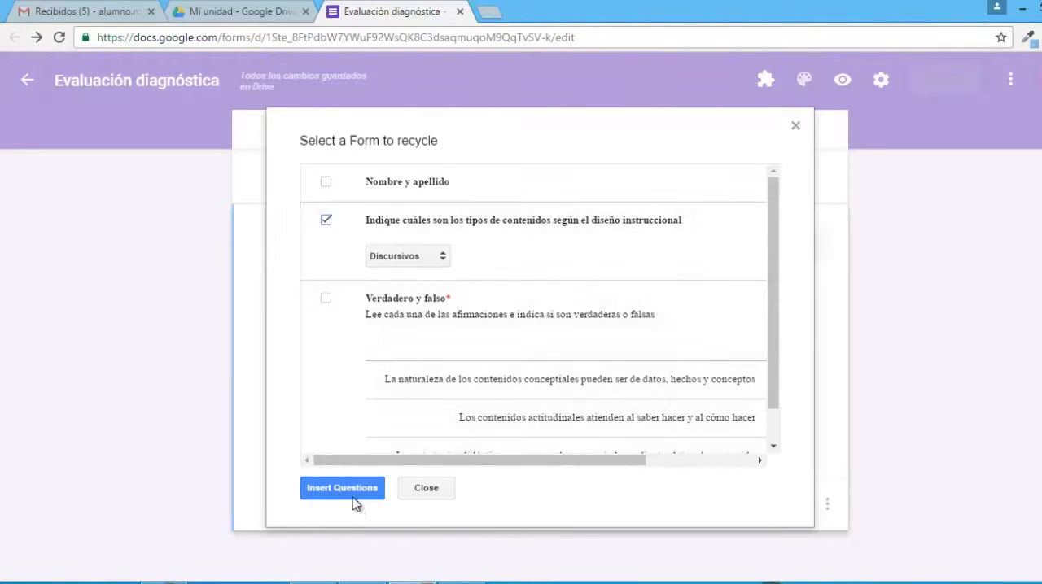
pyautogui.click(354, 502)
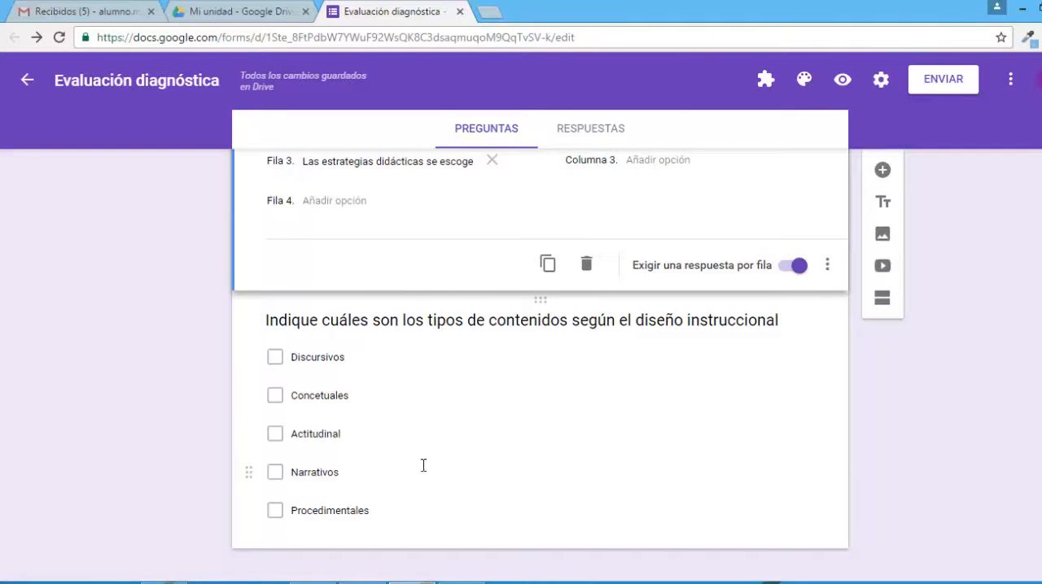
# In the recycled question's answer key, mark Concetuales, Actitudinal and Procedimentales as the correct answers.
pyautogui.scroll(-1, 572, 393)
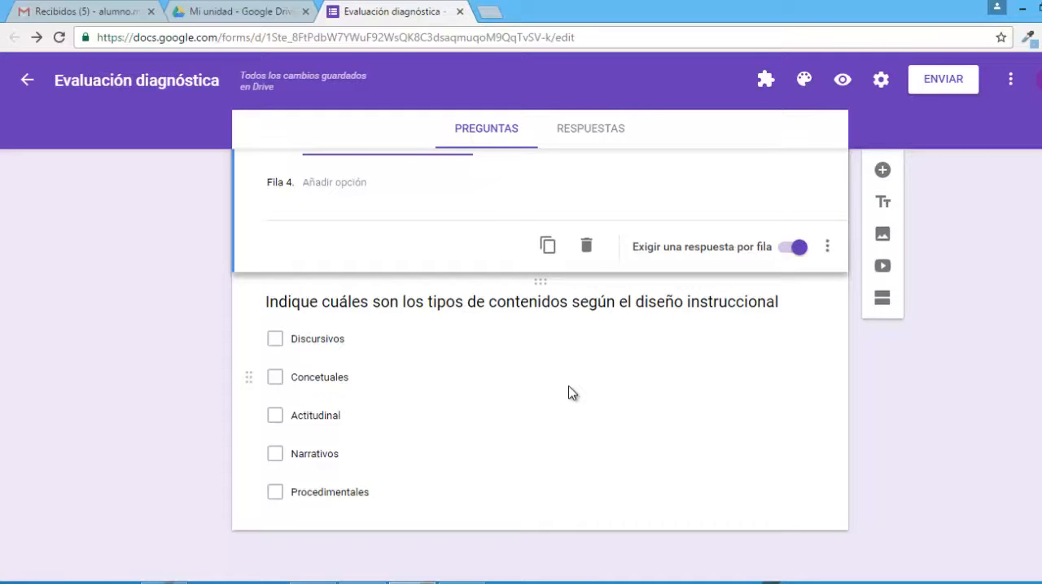
pyautogui.click(626, 310)
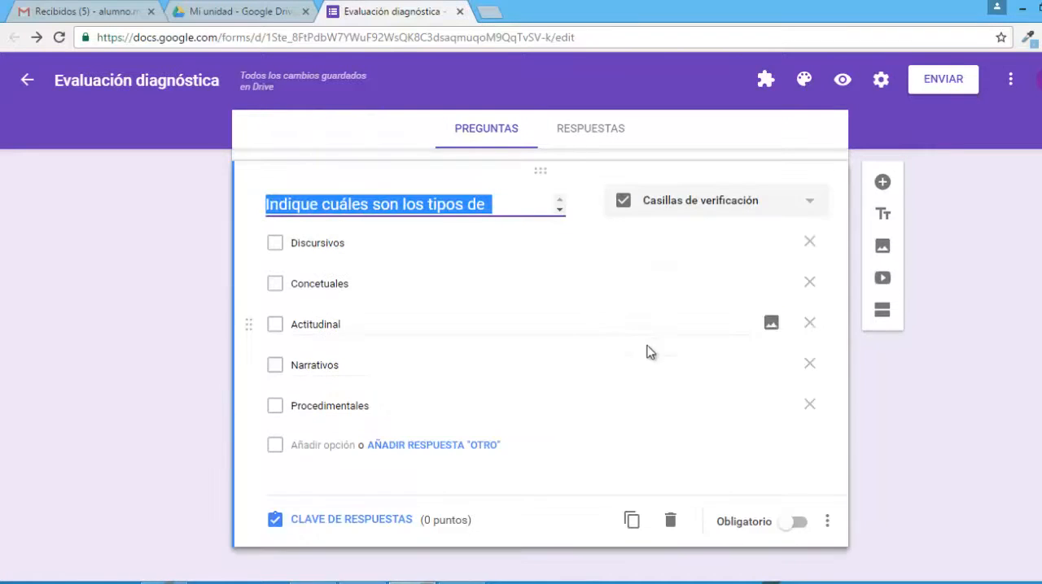
pyautogui.click(369, 528)
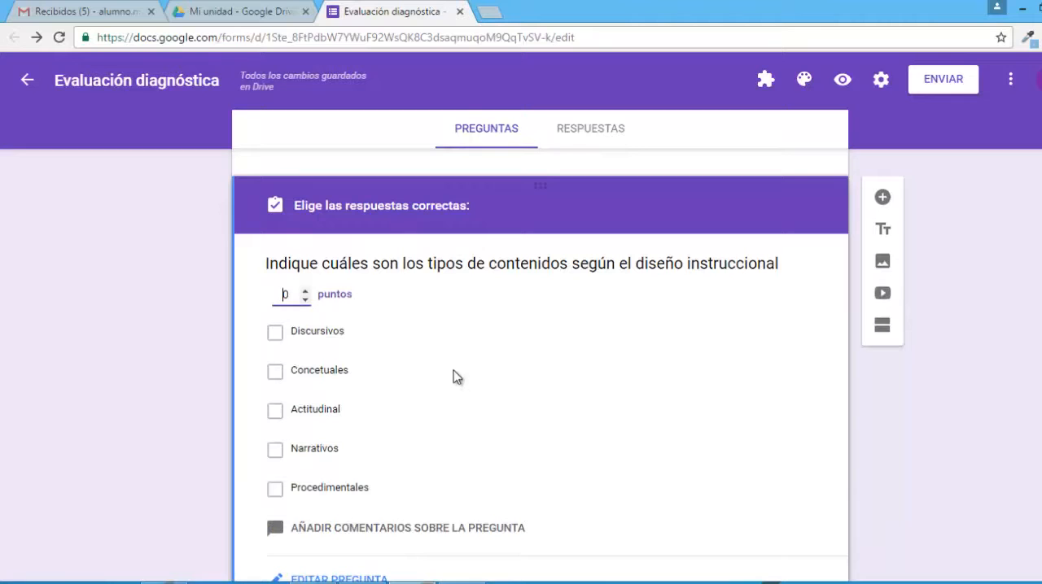
pyautogui.scroll(2, 389, 316)
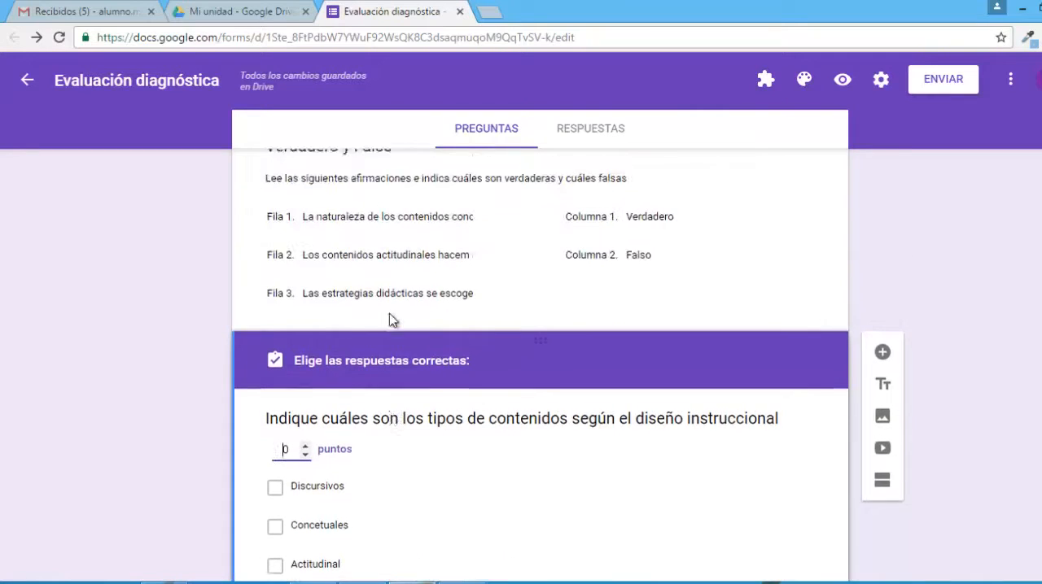
pyautogui.scroll(-1, 367, 371)
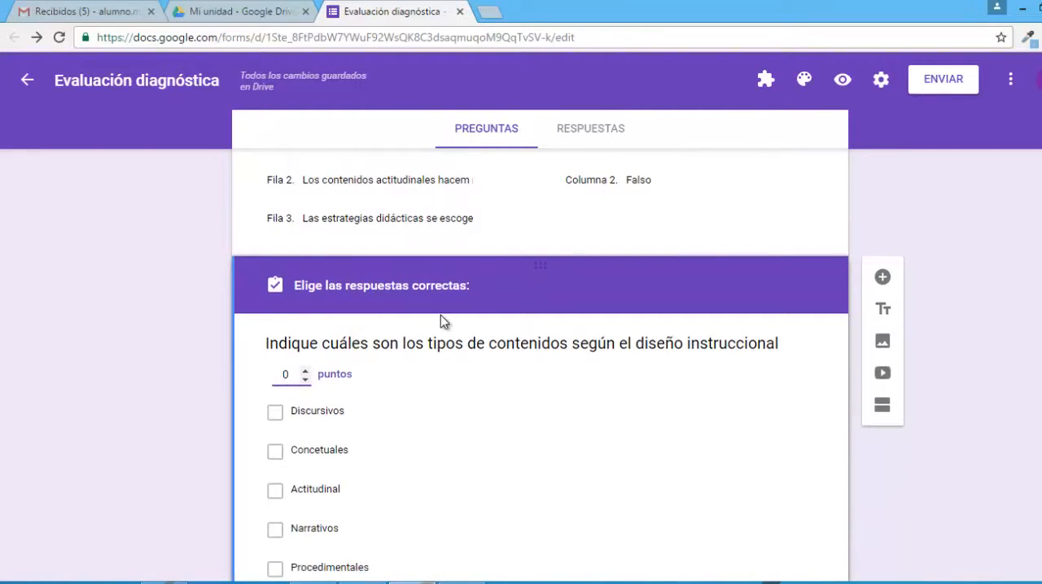
pyautogui.scroll(-2, 421, 410)
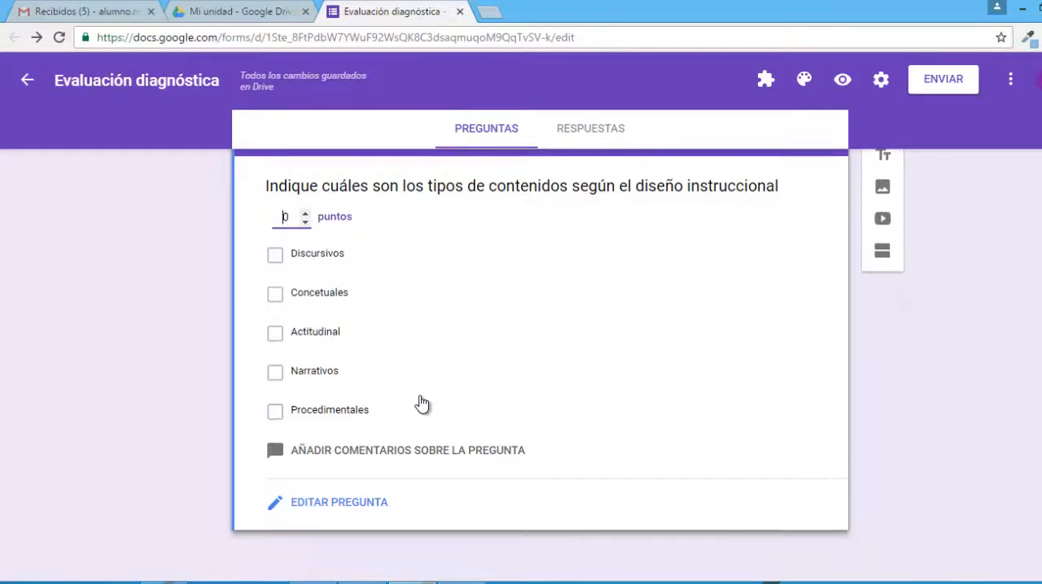
pyautogui.click(275, 296)
pyautogui.click(275, 336)
pyautogui.click(276, 415)
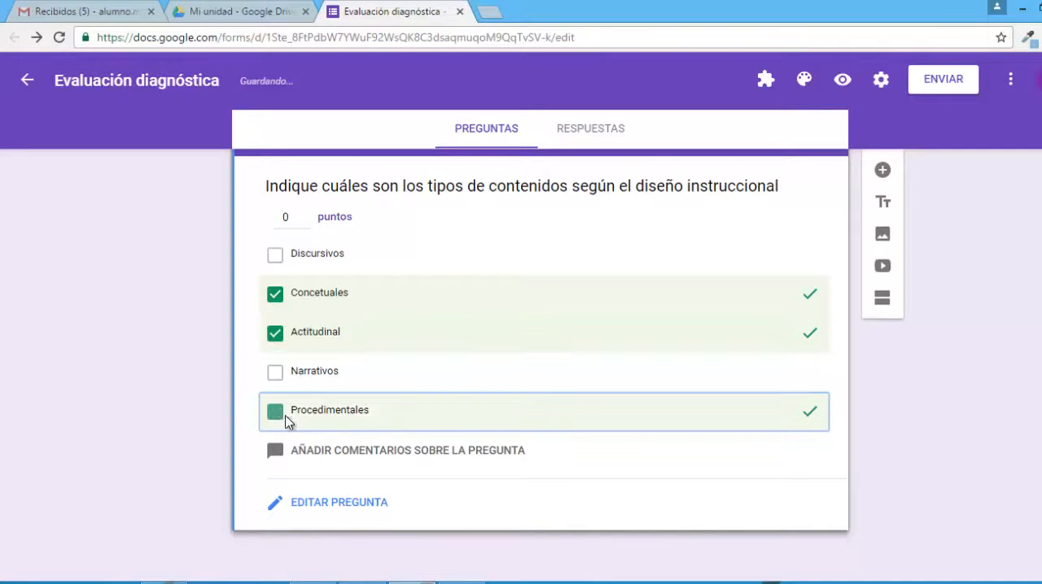
# Set the score of the content-types question to 2 points.
pyautogui.click(305, 215)
pyautogui.click(305, 215)
pyautogui.click(306, 221)
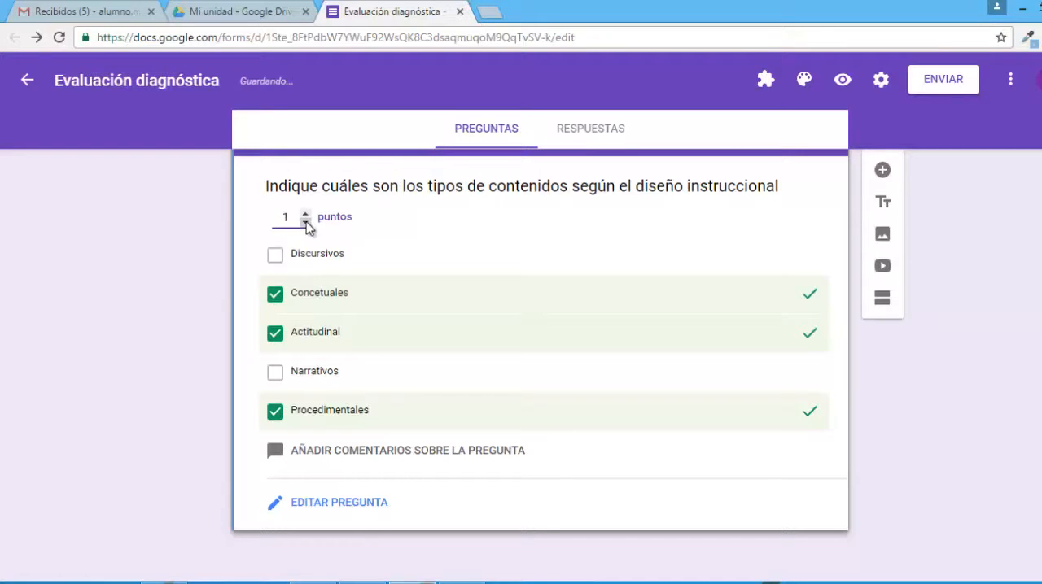
pyautogui.click(307, 221)
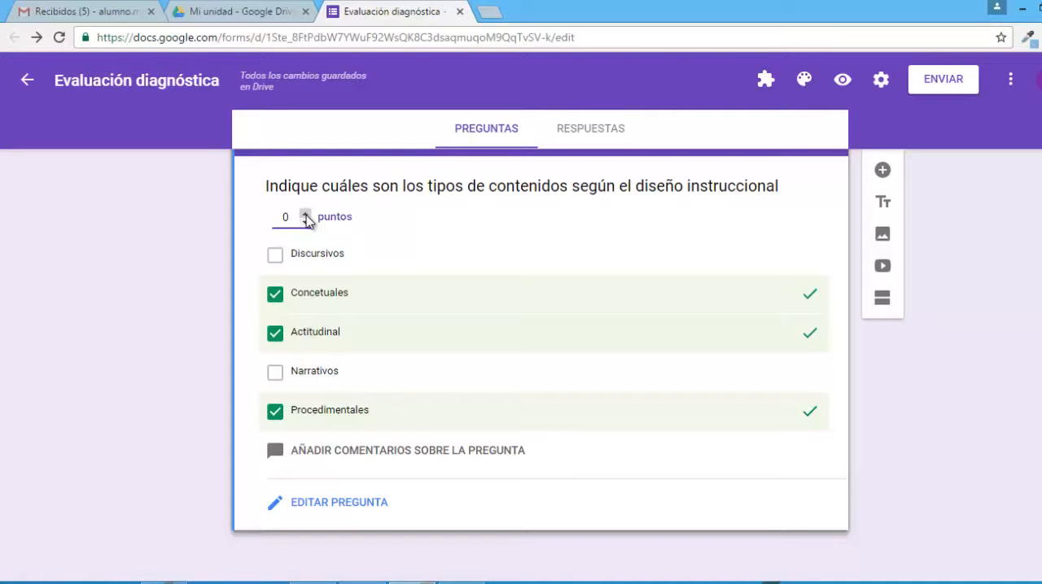
pyautogui.doubleClick(306, 217)
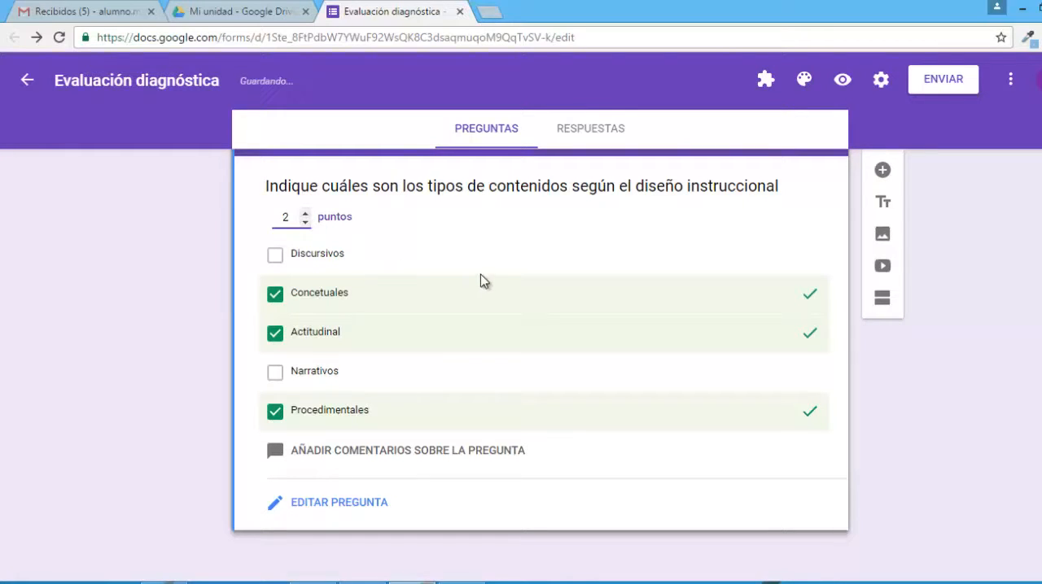
# Add incorrect-answer comment "Es importante que revises el material sobre contenidos dispuesto en el aula virtual" and correct-answer comment "Las opciones seleccionadas son las correctas, te felicito".
pyautogui.click(489, 454)
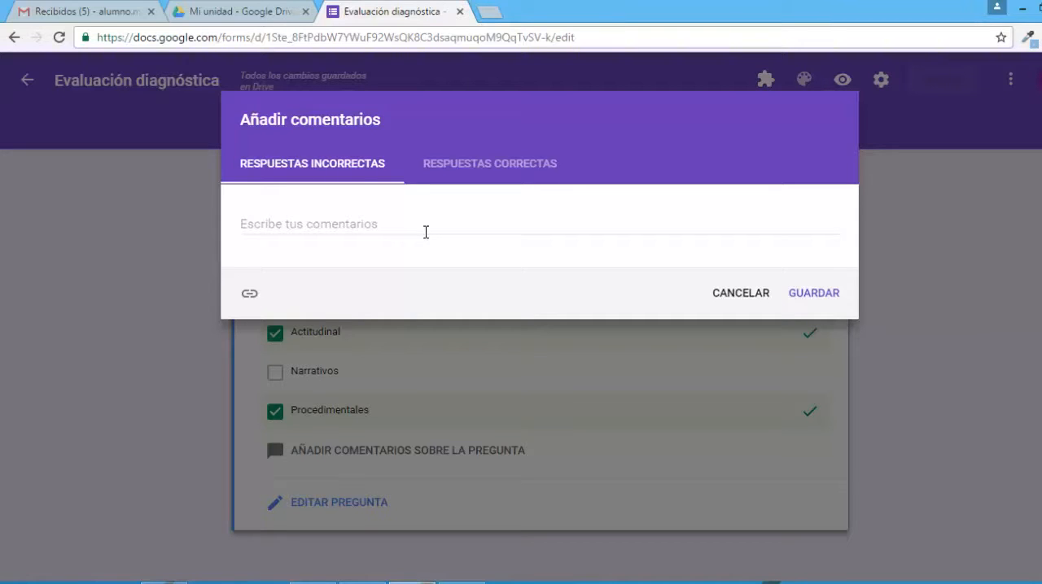
pyautogui.click(426, 233)
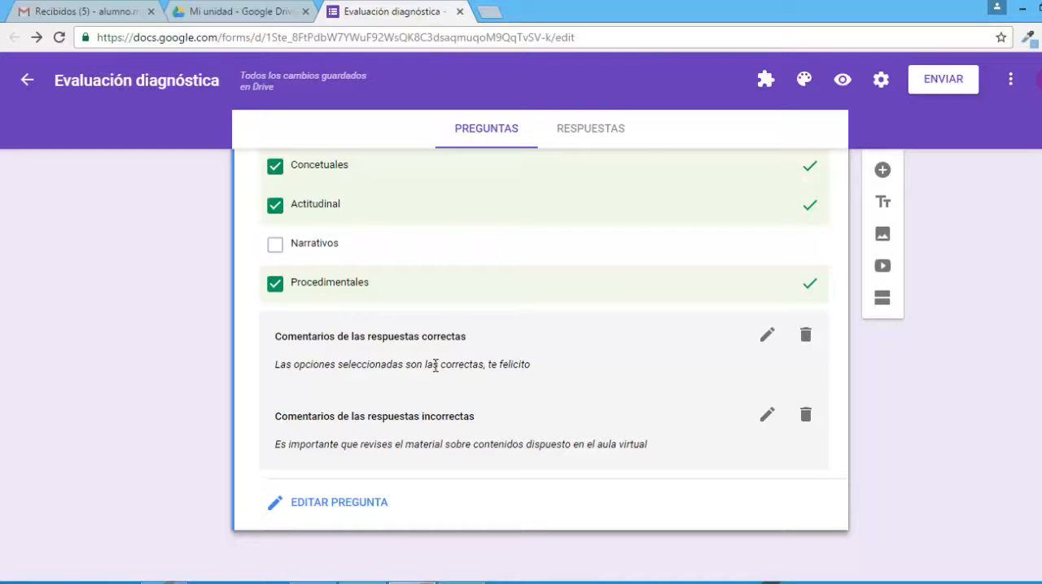
pyautogui.click(341, 510)
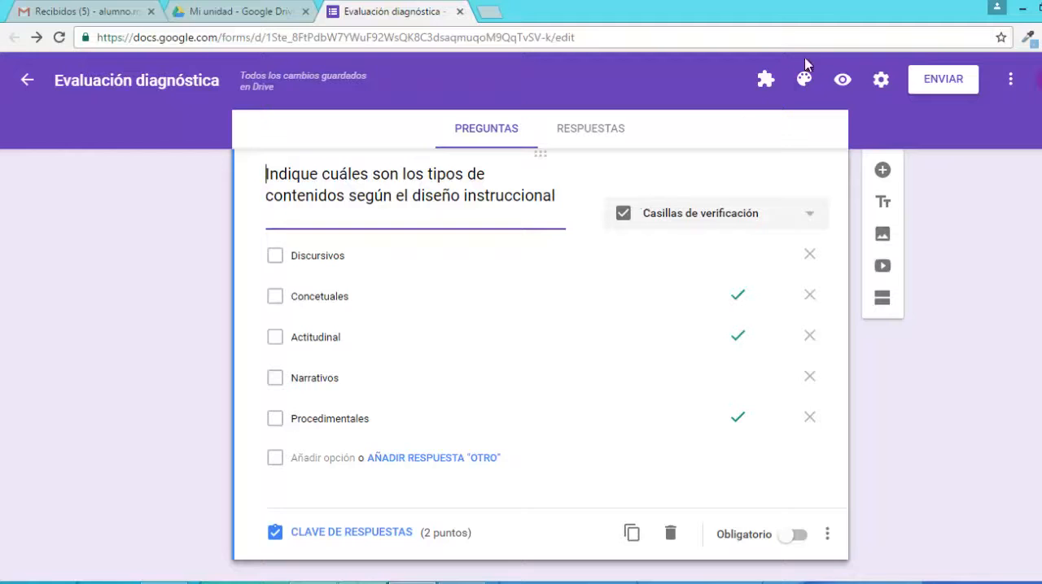
# Preview the form, enter the respondent's e-mail, answer the grid Verdadero, Falso, Falso, check Discursivos, Concetuales and Actitudinal, and submit.
pyautogui.click(843, 78)
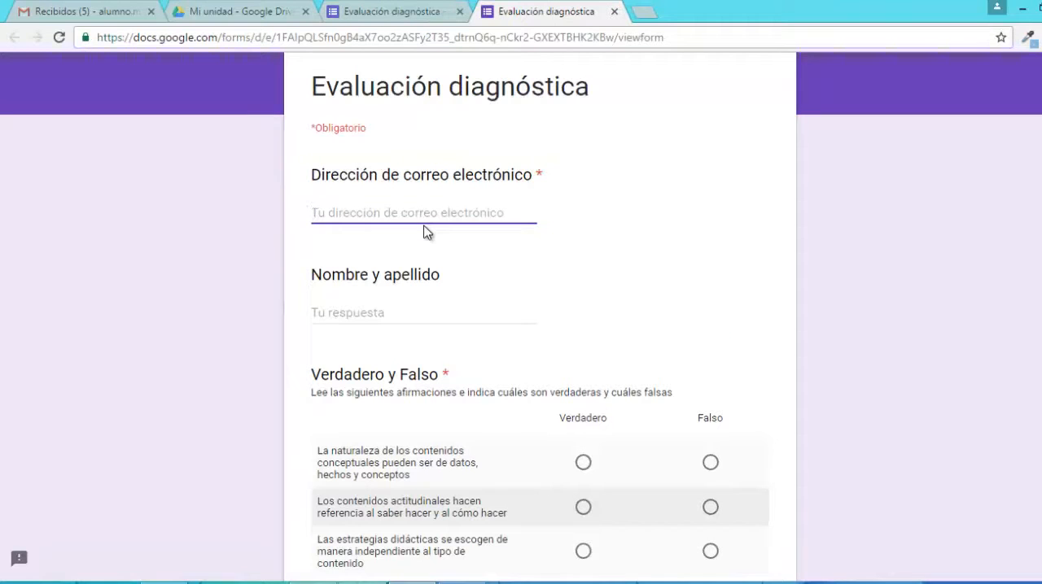
pyautogui.write('mariap')
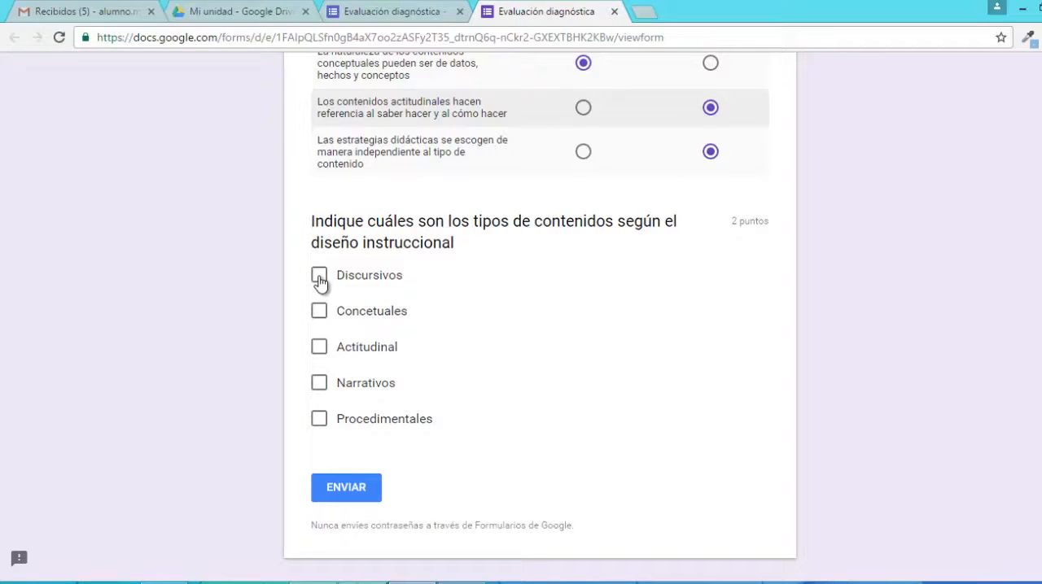
pyautogui.click(319, 279)
pyautogui.click(320, 315)
pyautogui.click(317, 357)
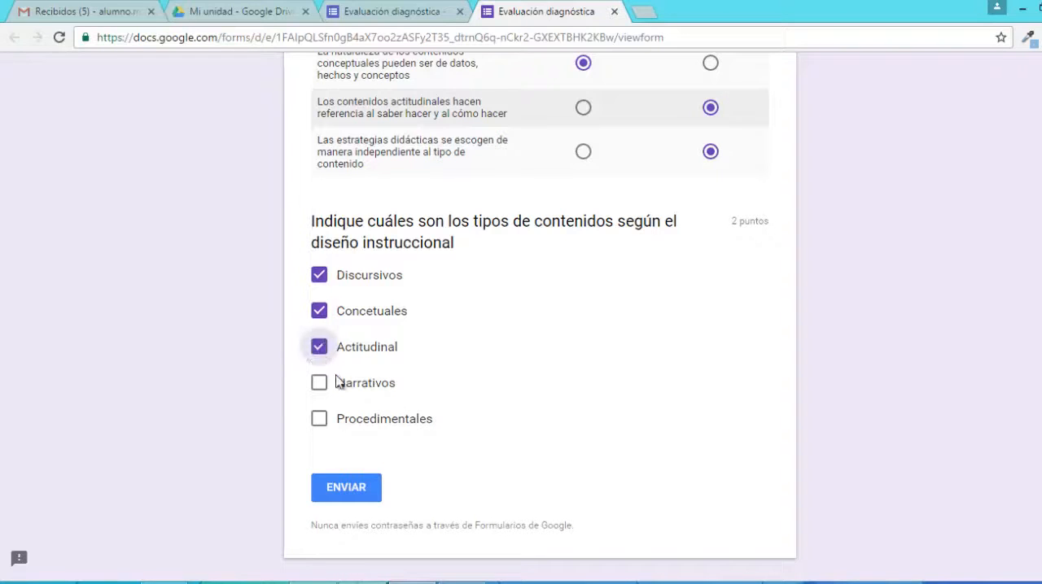
pyautogui.click(376, 495)
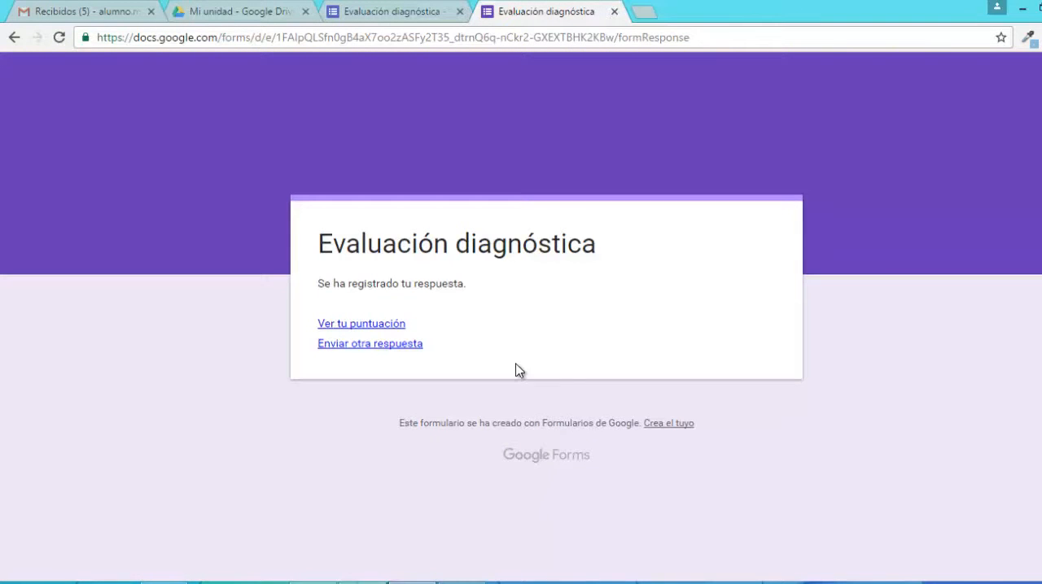
# Open the submitted response's score and review the grading, correct answers and comments of the content-types question.
pyautogui.click(398, 327)
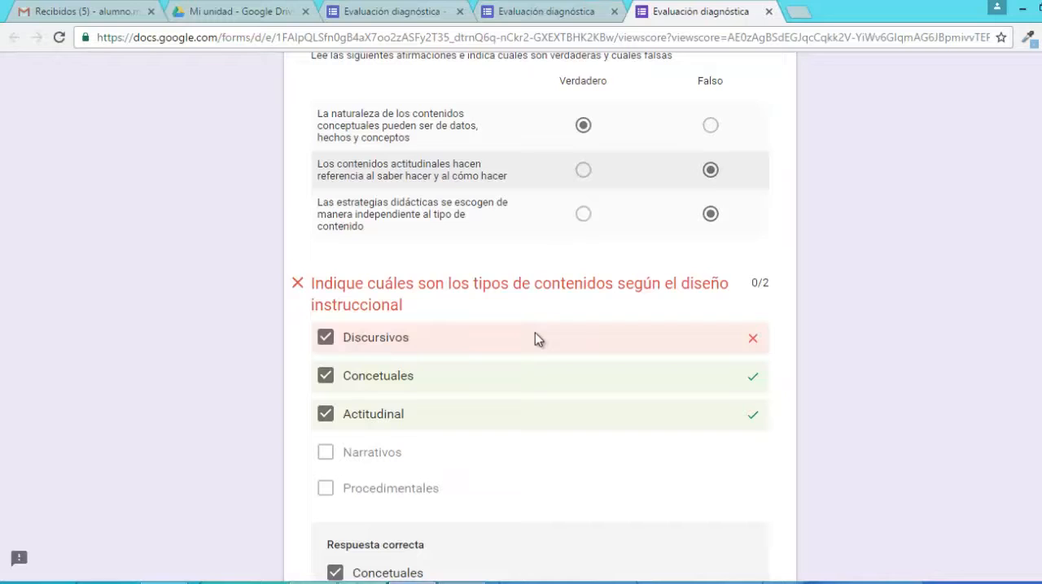
pyautogui.scroll(-1, 535, 334)
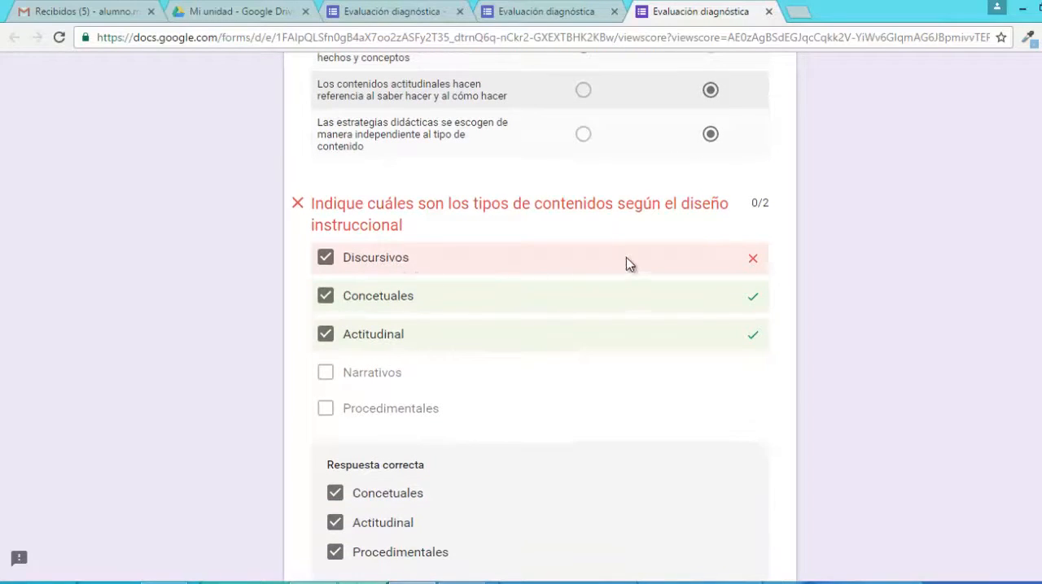
pyautogui.scroll(-2, 535, 316)
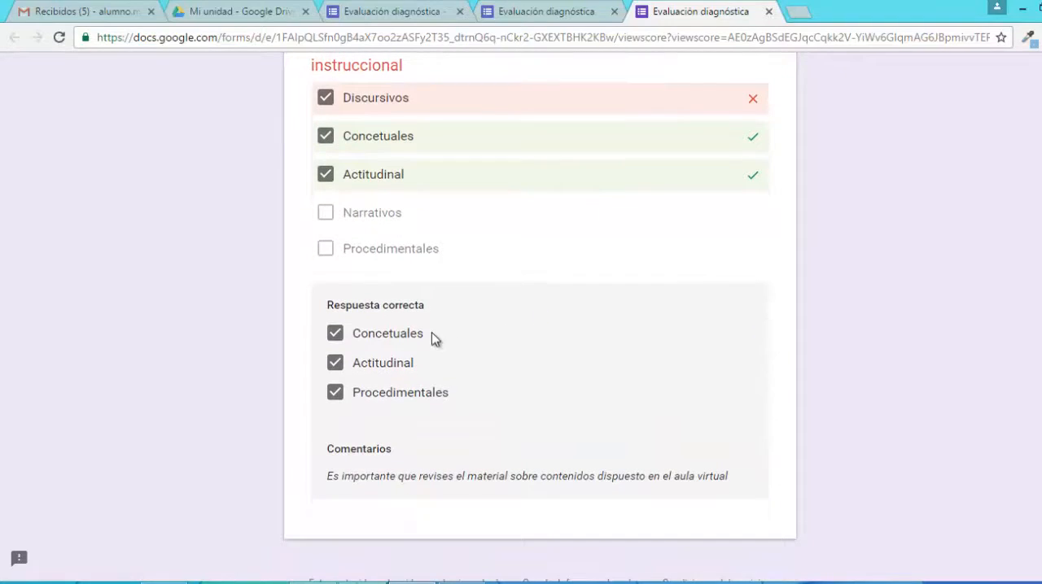